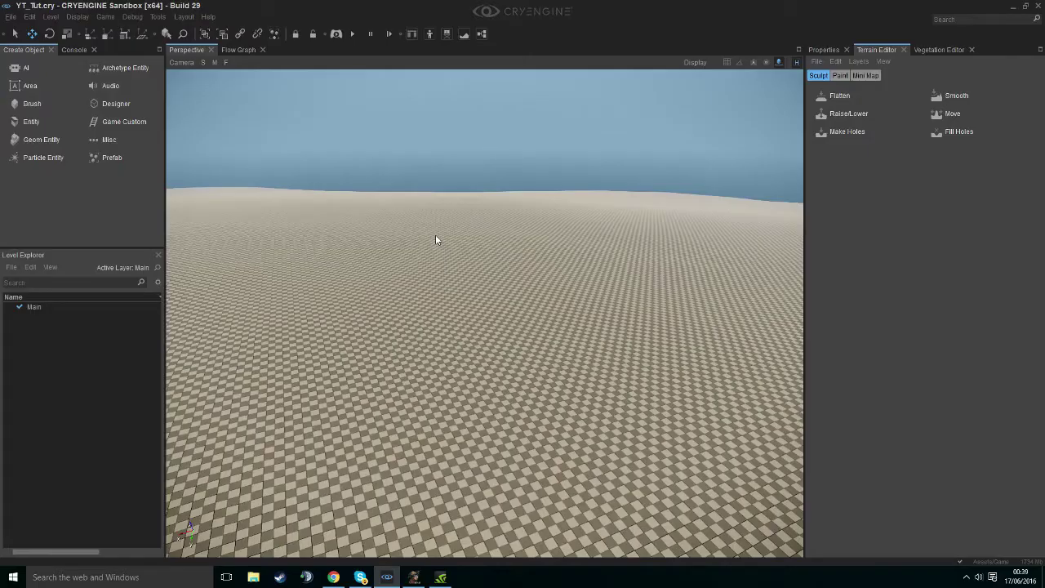
mouse_move(588, 285)
right_mouse_down()
mouse_move(653, 326)
mouse_move(641, 311)
mouse_move(686, 330)
mouse_move(760, 318)
mouse_move(755, 333)
mouse_move(727, 273)
mouse_move(739, 331)
mouse_move(719, 353)
mouse_move(694, 300)
mouse_move(533, 260)
mouse_move(535, 276)
mouse_move(583, 287)
mouse_move(678, 263)
right_mouse_up()
key("w")
key("s")
scroll(729, 301, "down", 4)
scroll(612, 276, "up", 1)
key("w")
scroll(533, 259, "up", 1)
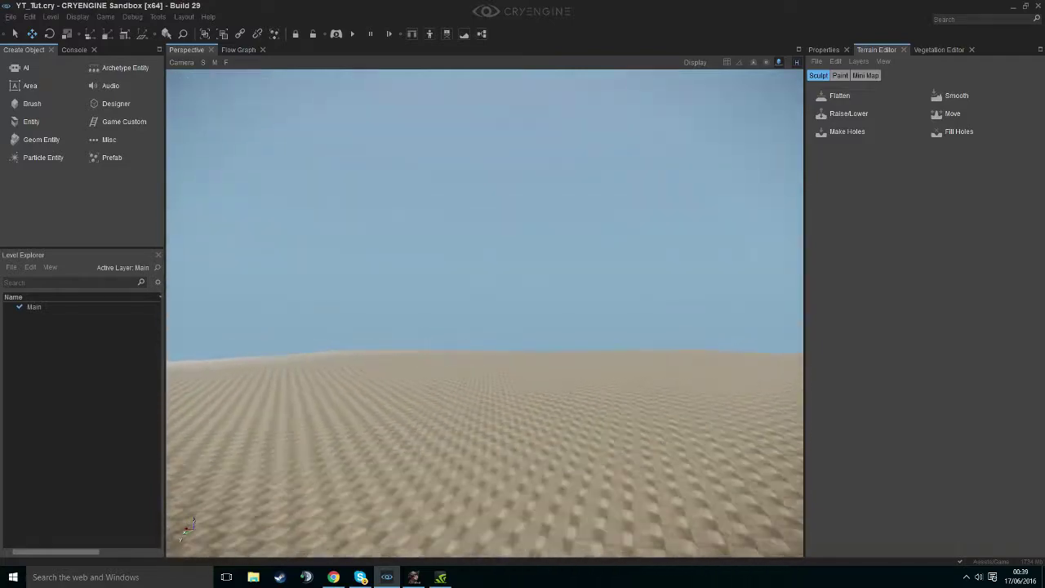
scroll(482, 360, "down", 1)
right_click_drag(485, 314, 485, 356)
scroll(483, 358, "up", 1)
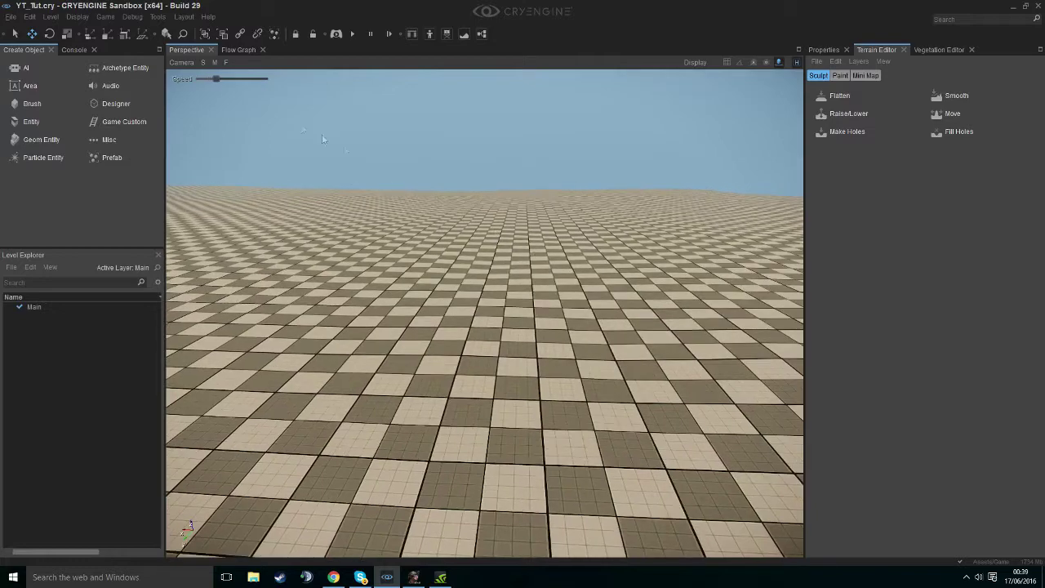
- Create a four-cornered AI Navigation Area on the open terrain, closing its outline with the two nearest corners
key("w")
right_click_drag(409, 188, 420, 163)
key("s")
left_click(22, 70)
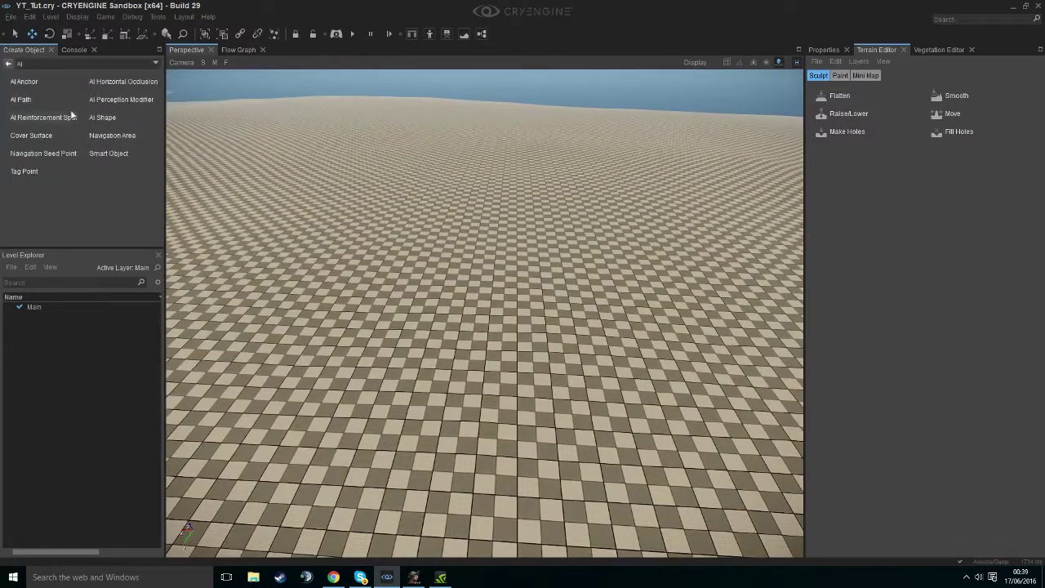
left_click(112, 137)
mouse_move(292, 189)
right_mouse_down()
mouse_move(292, 225)
mouse_move(294, 195)
right_mouse_up()
key("s")
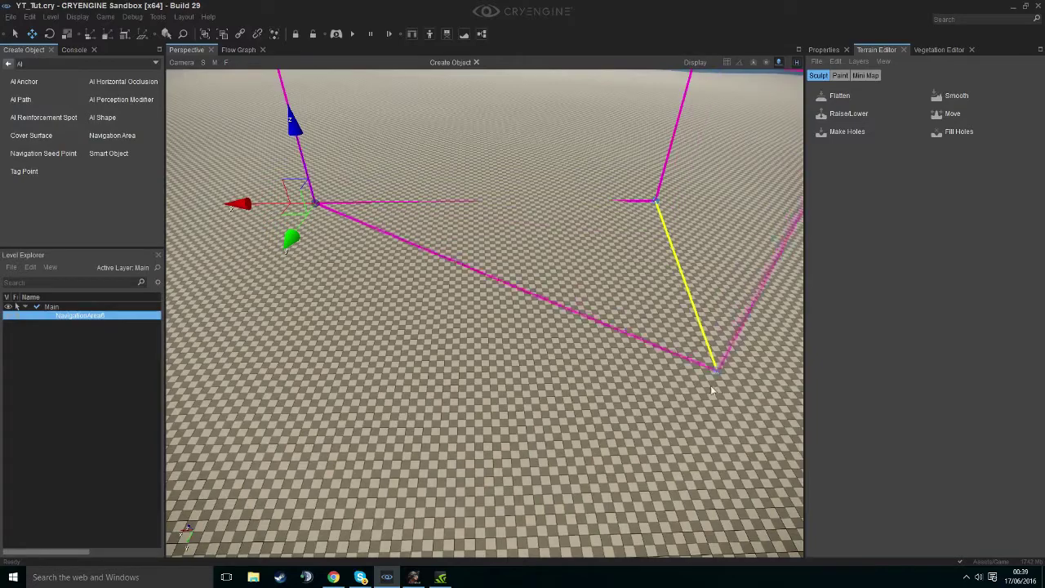
left_click(726, 412)
left_click(242, 402)
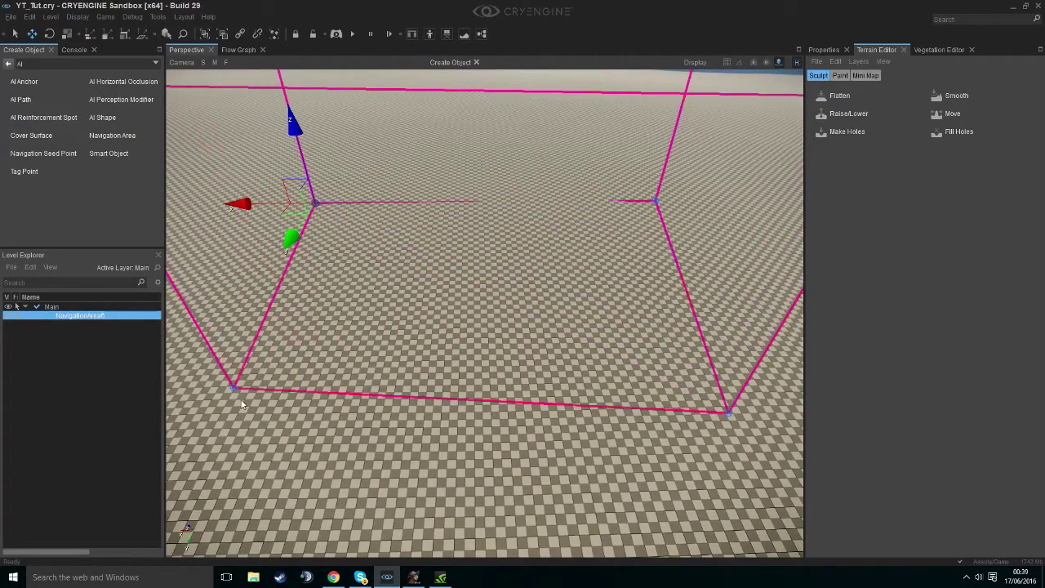
- Lower the navigation area along its Z axis until its base sits below the terrain surface, and deselect it
right_click_drag(379, 356, 374, 356)
left_click_drag(352, 263, 353, 355)
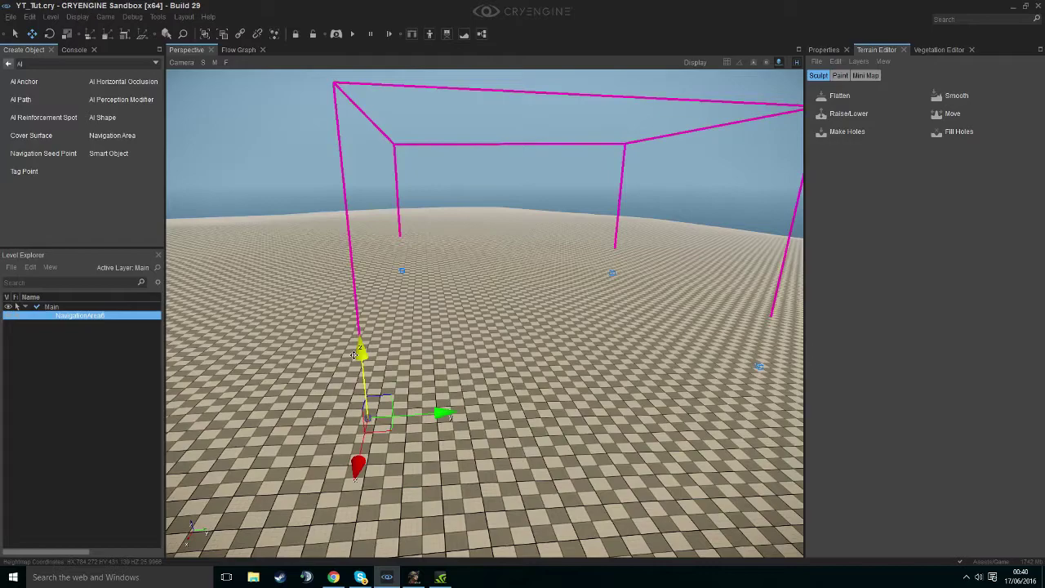
left_click(458, 195)
key("w")
right_click_drag(458, 194, 292, 244)
key("s")
right_click_drag(408, 192, 401, 175)
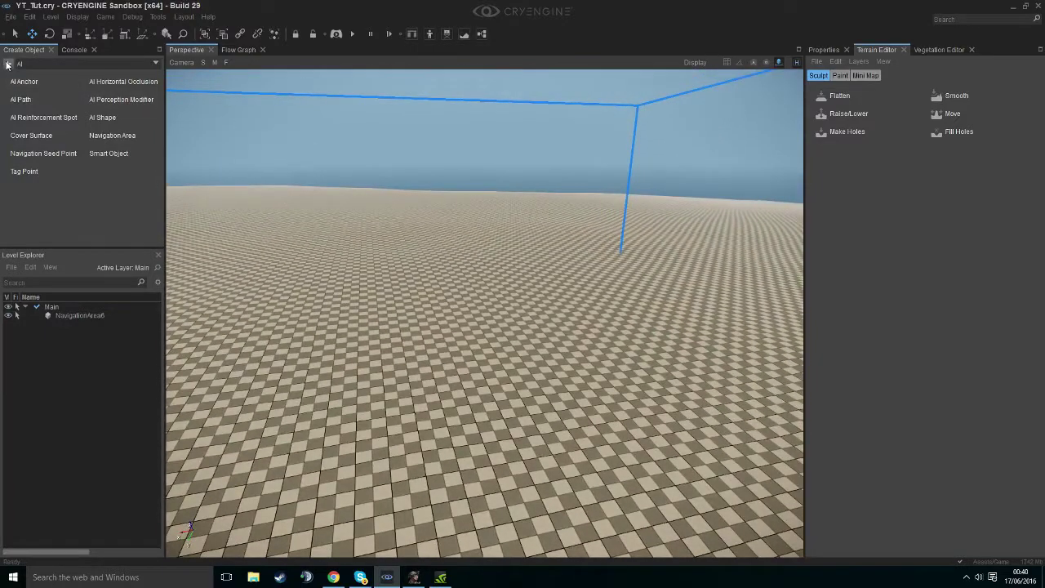
- Place a Human entity from the AI Characters category on the terrain inside the navigation area and raise it along Z above the ground
left_click(7, 63)
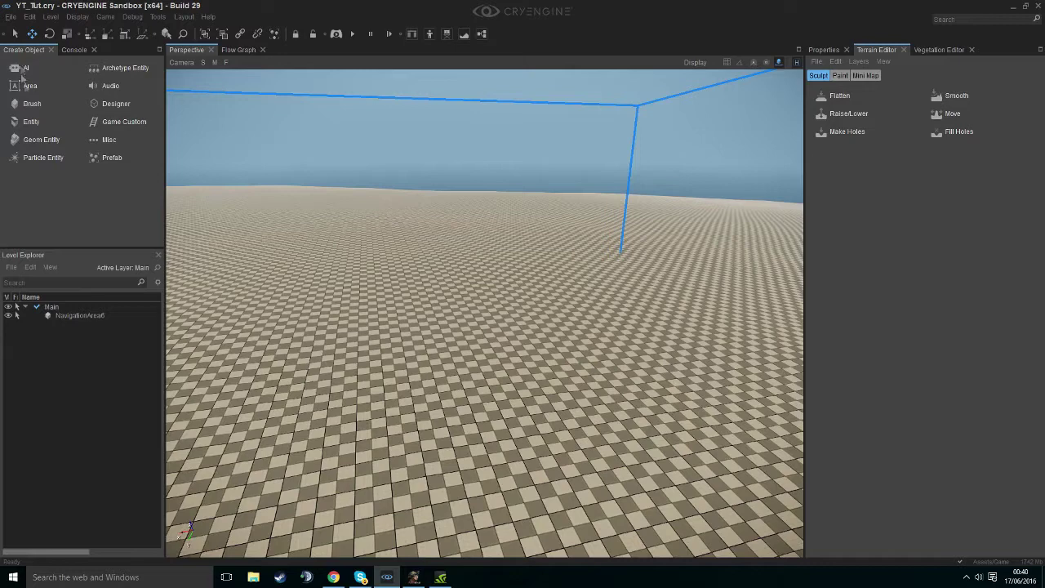
left_click(32, 122)
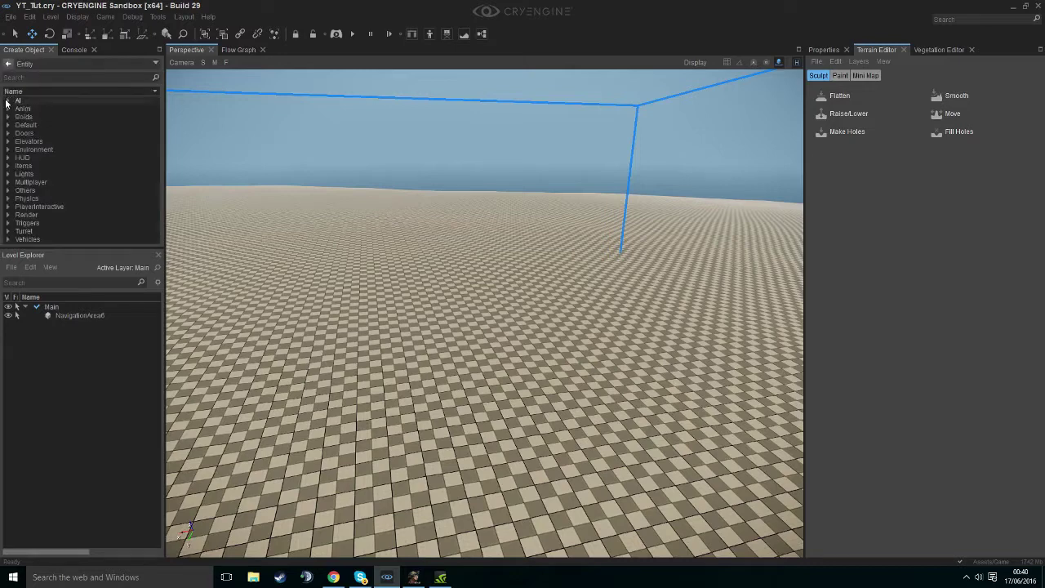
left_click(7, 100)
left_click(20, 127)
left_click(46, 136)
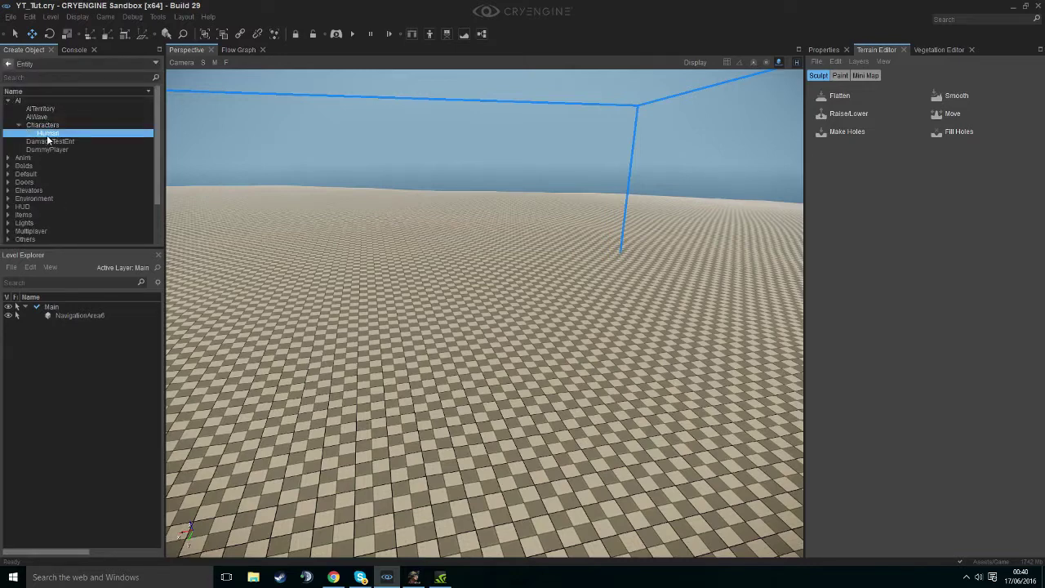
left_click_drag(54, 145, 459, 374)
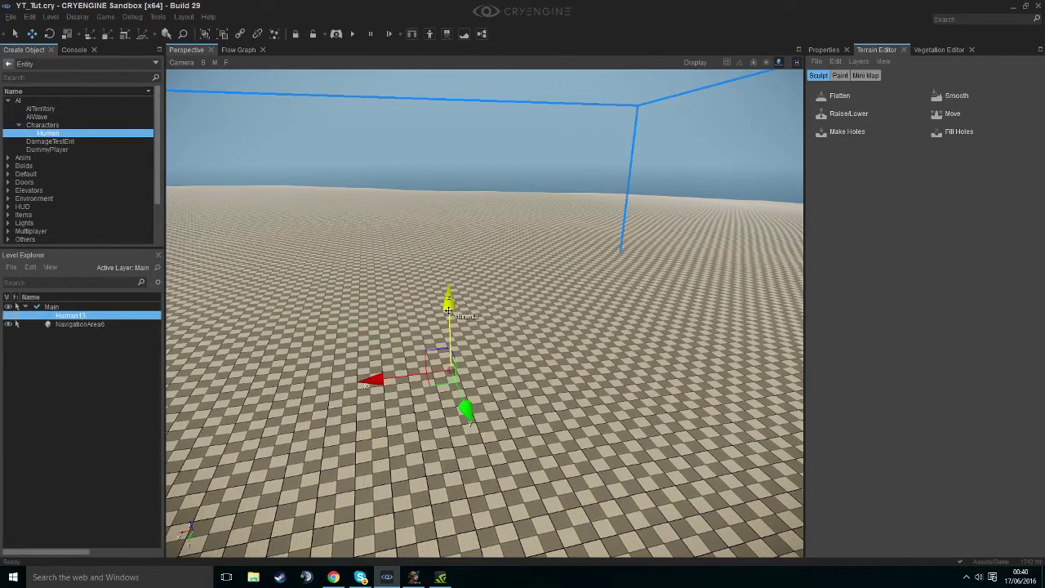
left_click_drag(448, 309, 455, 270)
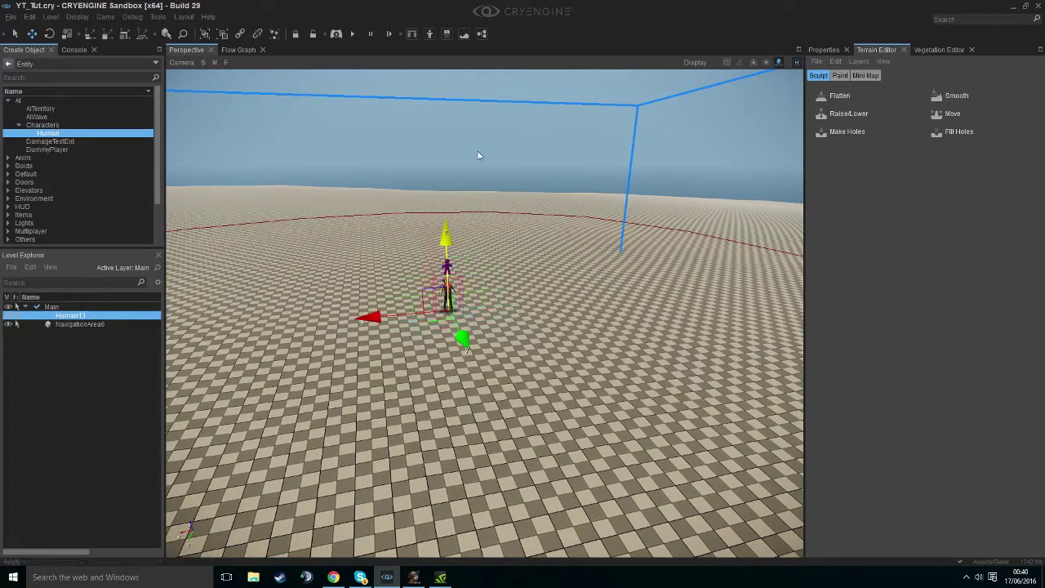
- Examine the Human character and the surrounding navigation area boundary from several sides
left_click(487, 170)
key("w")
right_click_drag(488, 170, 488, 139)
right_click_drag(500, 236, 444, 226)
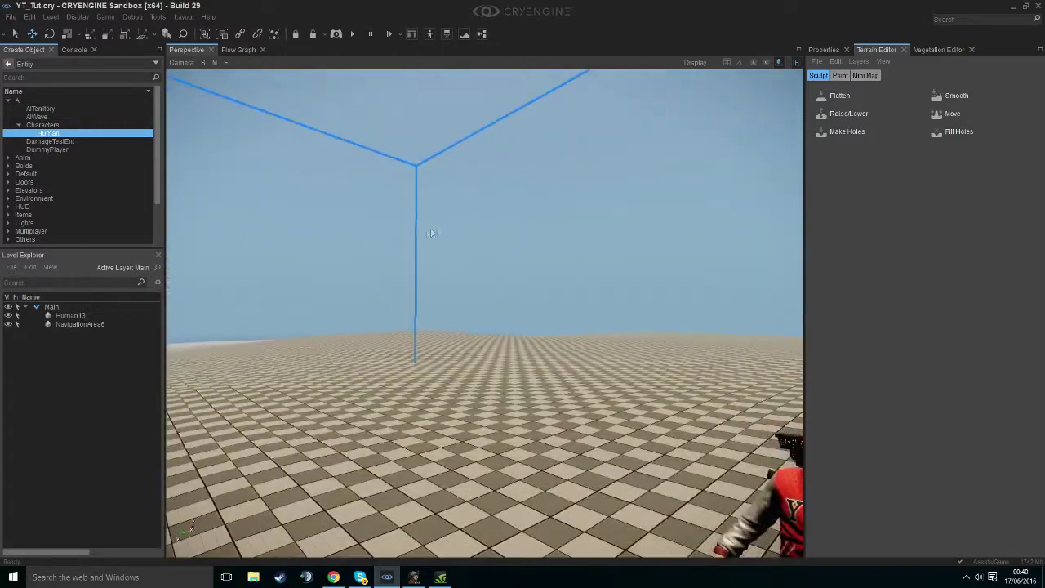
left_click(414, 241)
right_click_drag(497, 370, 501, 392)
key("s")
right_click_drag(530, 260, 603, 299)
key("d")
key("s")
right_click_drag(490, 253, 552, 249)
left_click(539, 262)
key("w")
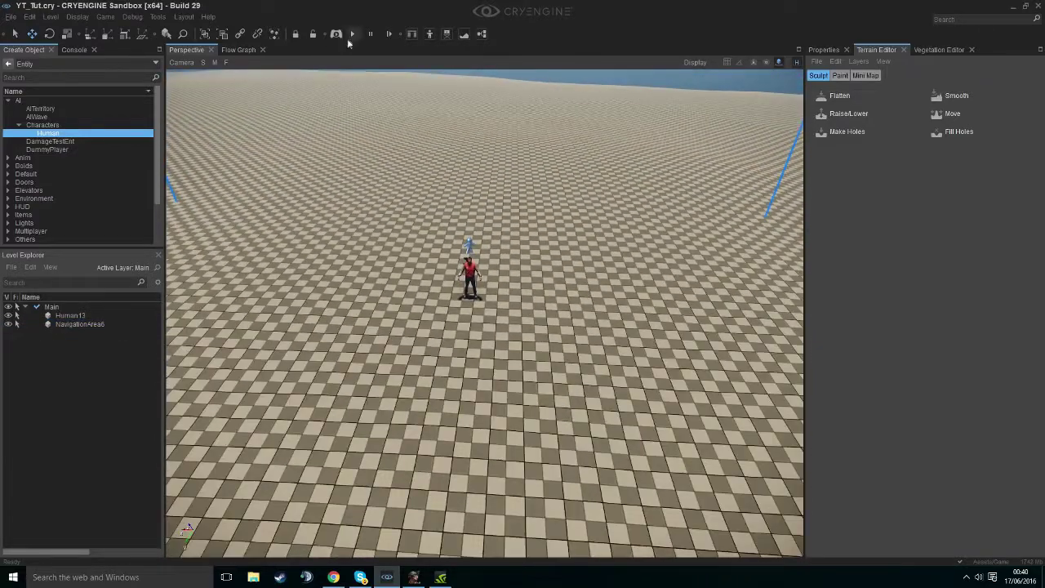
- Run the AI/Physics simulation and watch how the Human character behaves on the terrain
left_click(351, 35)
right_click_drag(483, 222, 453, 293)
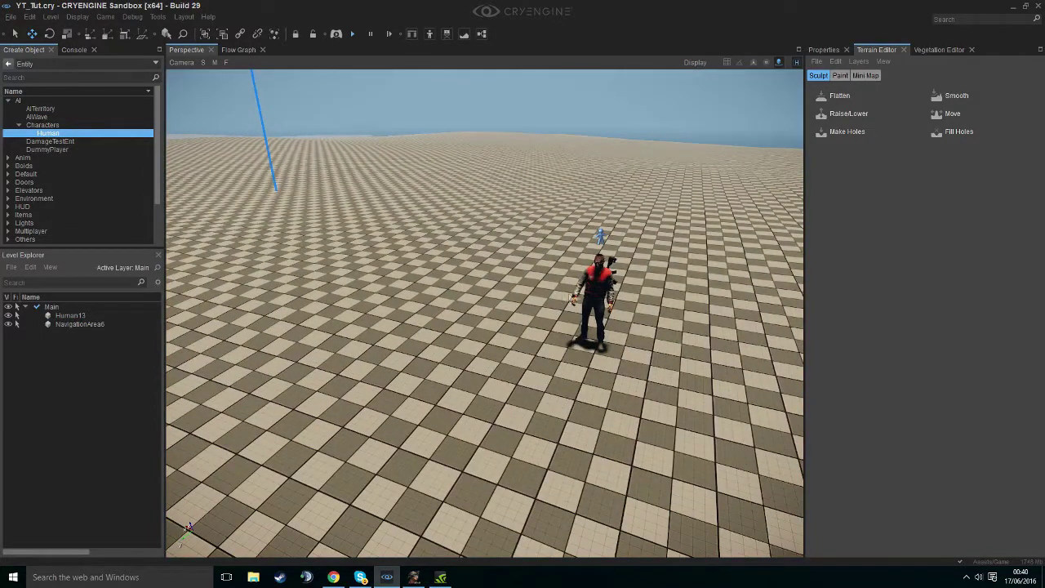
right_click_drag(536, 362, 446, 347)
key("d")
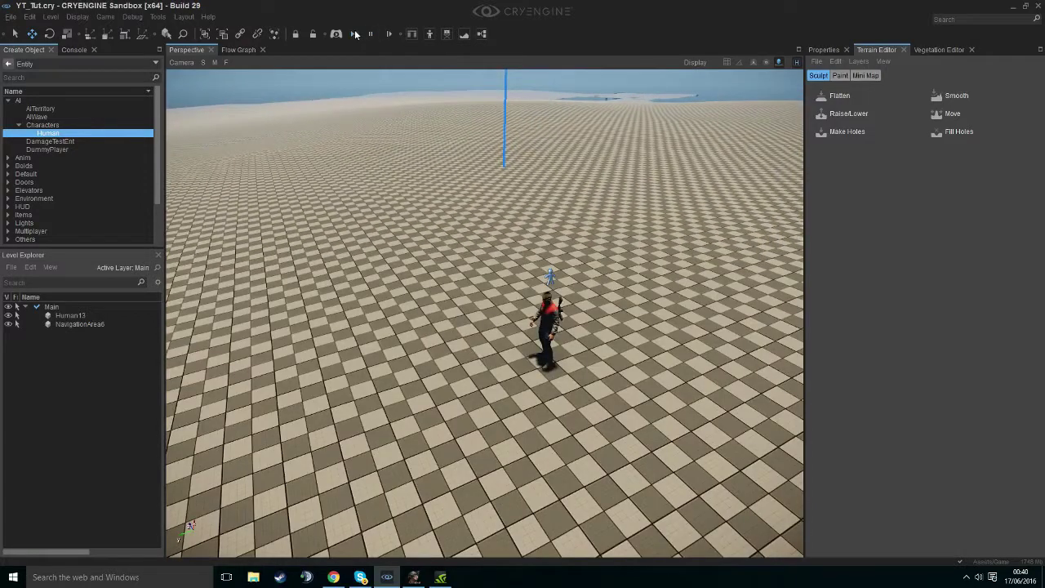
- Delete the existing Human character and place a new Human entity on the terrain inside the navigation area
left_click(548, 276)
key("Delete")
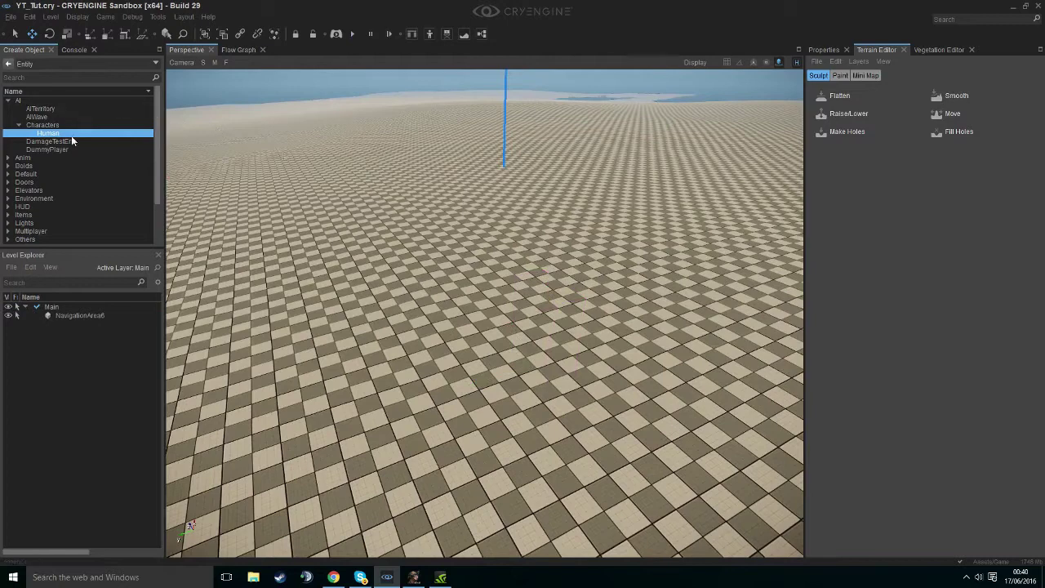
left_click(69, 135)
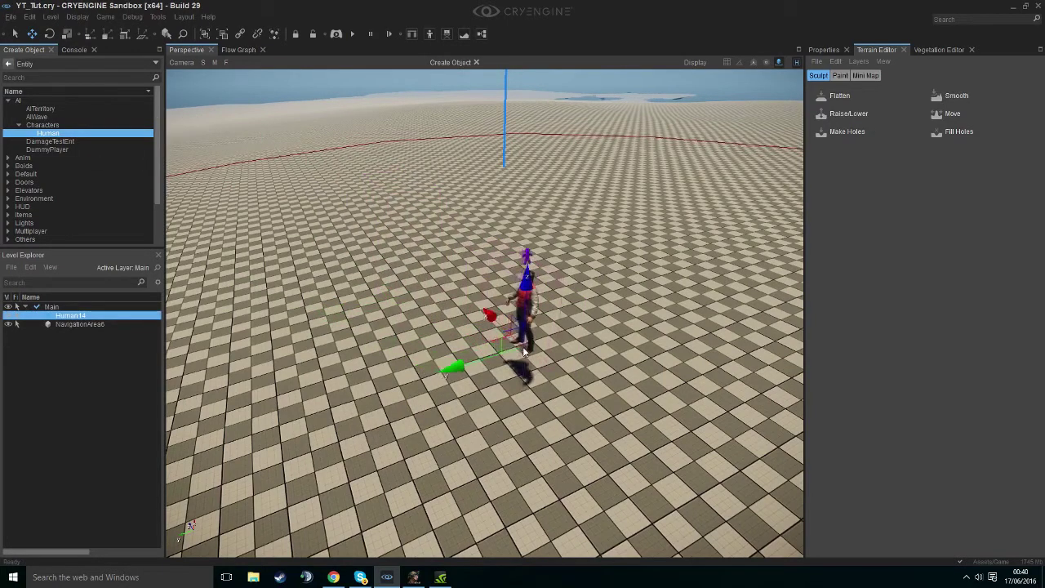
left_click(538, 354)
- Simulate AI/Physics again to watch the new Human character move around, and stop the simulation
left_click(354, 33)
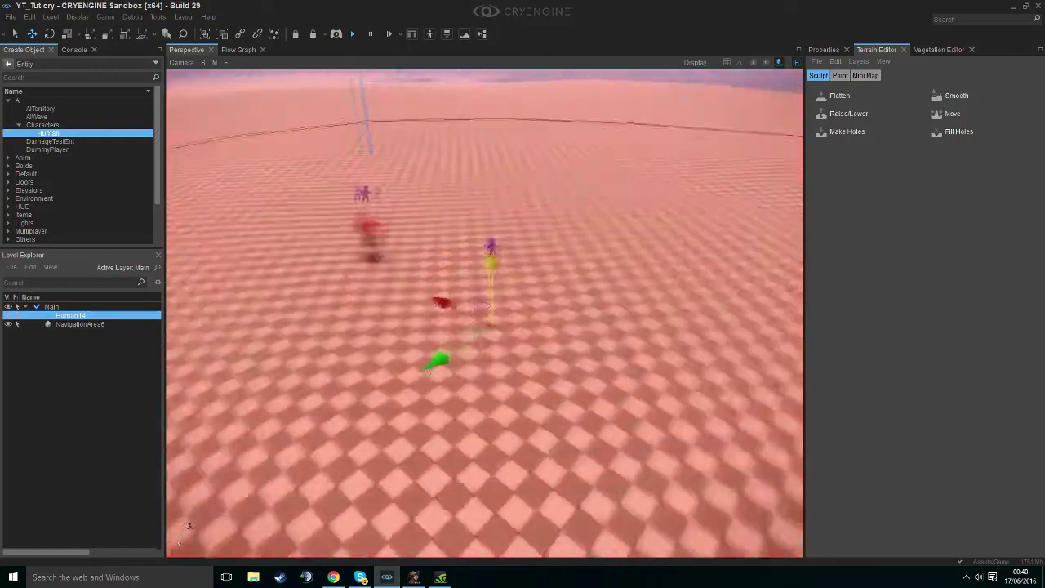
right_click_drag(485, 314, 504, 303)
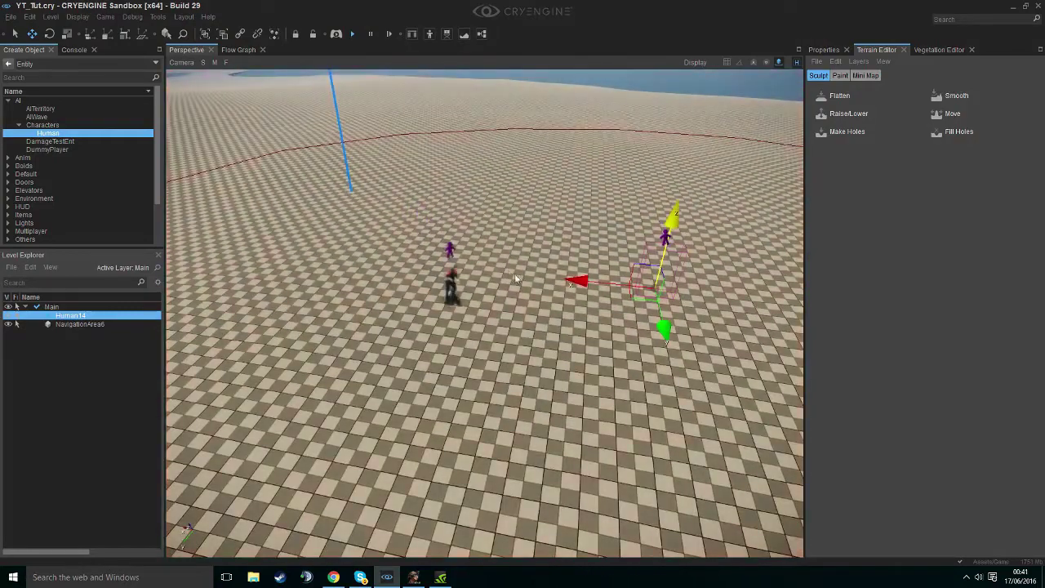
right_click_drag(600, 302, 618, 303)
key("d")
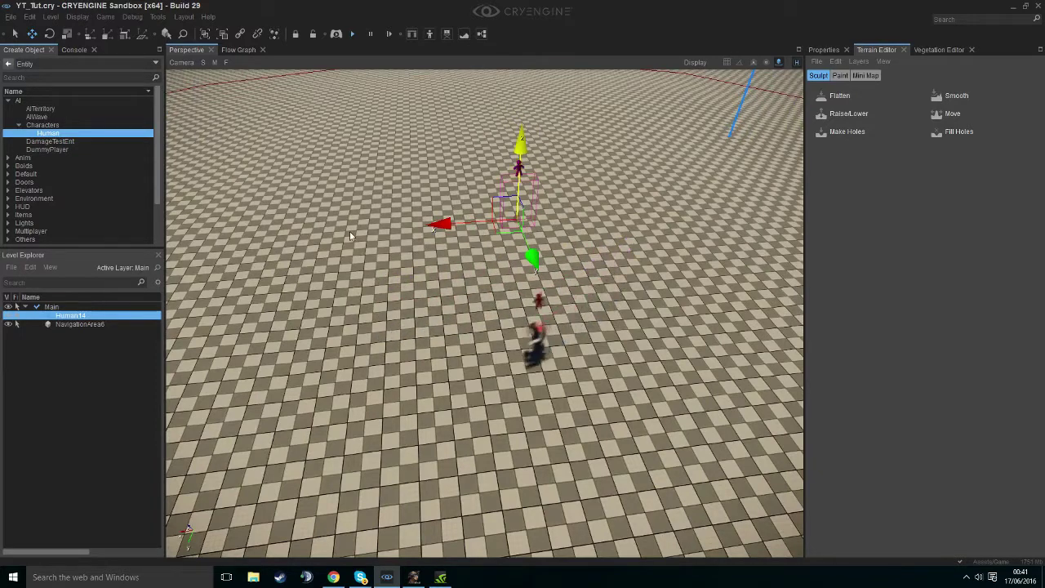
left_click(354, 34)
right_click_drag(455, 234, 453, 208)
key("w")
- Collapse the AI entity category, play-test the level in game mode by aiming and firing at the character, and return to the editor
left_click(19, 125)
left_click(7, 101)
right_click_drag(392, 176, 331, 200)
key("w")
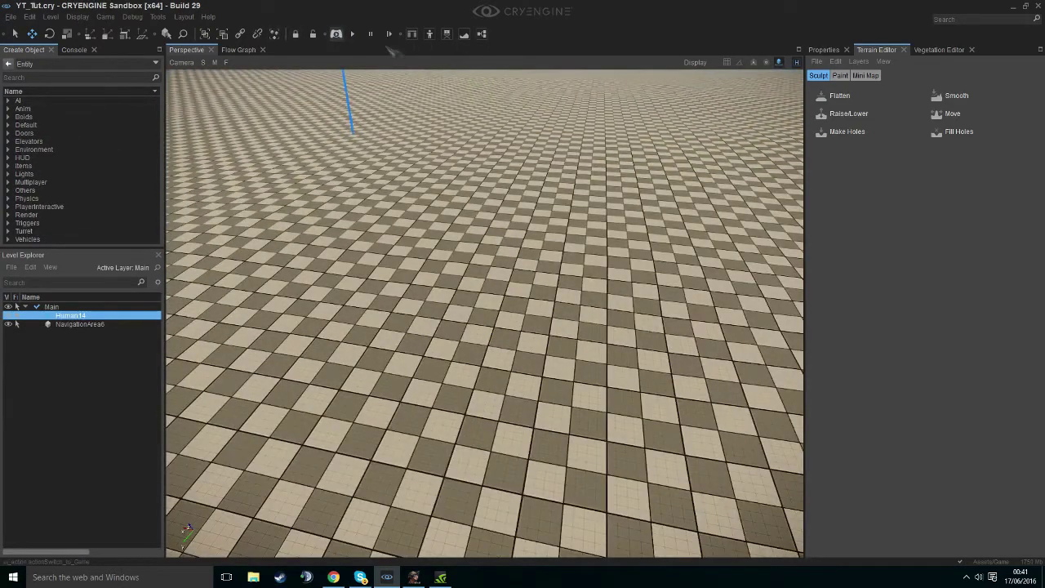
left_click(337, 35)
right_click(485, 313)
left_click(485, 313)
right_click(485, 313)
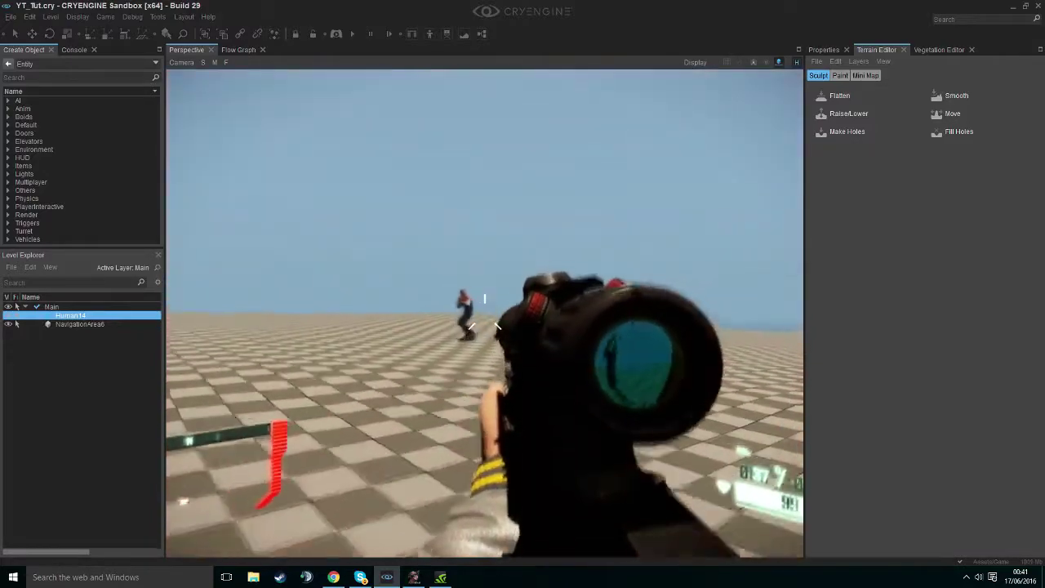
key("Escape")
right_click_drag(540, 148, 538, 149)
key("s")
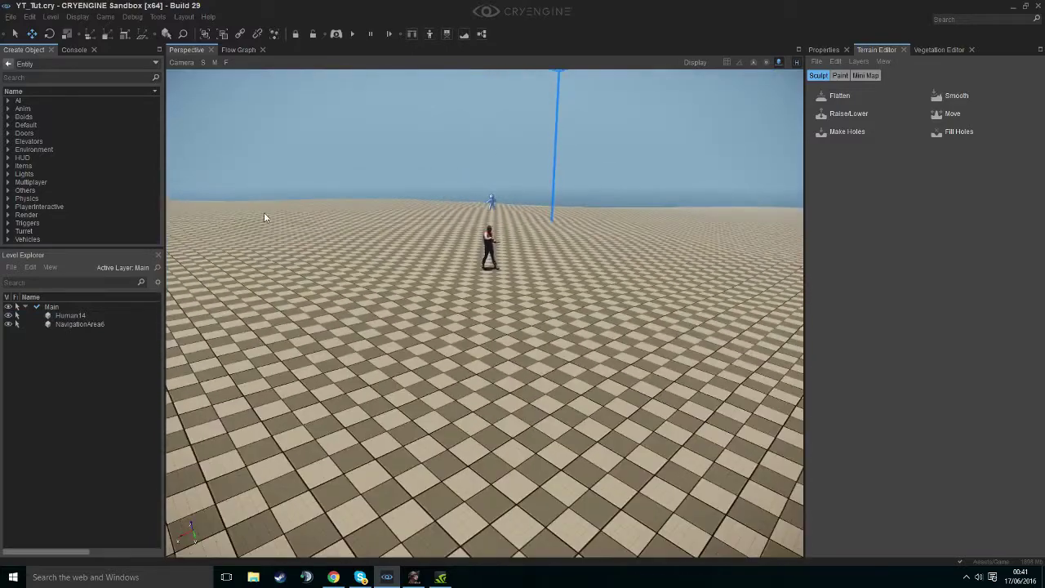
- Place an AI Tag Point near the Human, clone it to two more spots around the character, and delete the surplus clone
left_click(7, 64)
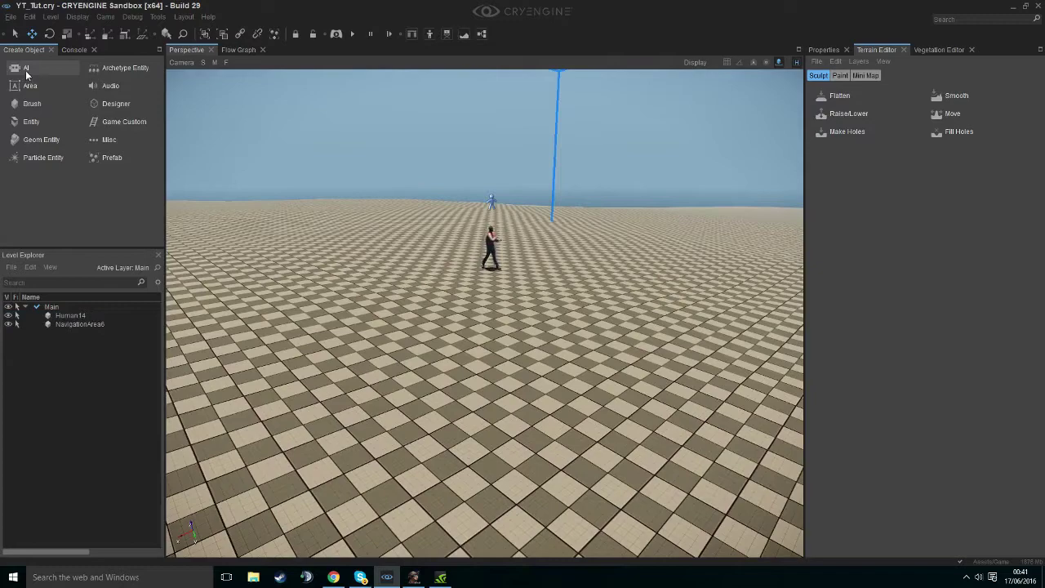
left_click(29, 70)
right_click_drag(326, 179, 331, 188)
key("s")
left_click(41, 174)
left_click(272, 201)
key("ctrl+d")
left_click(502, 202)
key("ctrl+d")
left_click(451, 141)
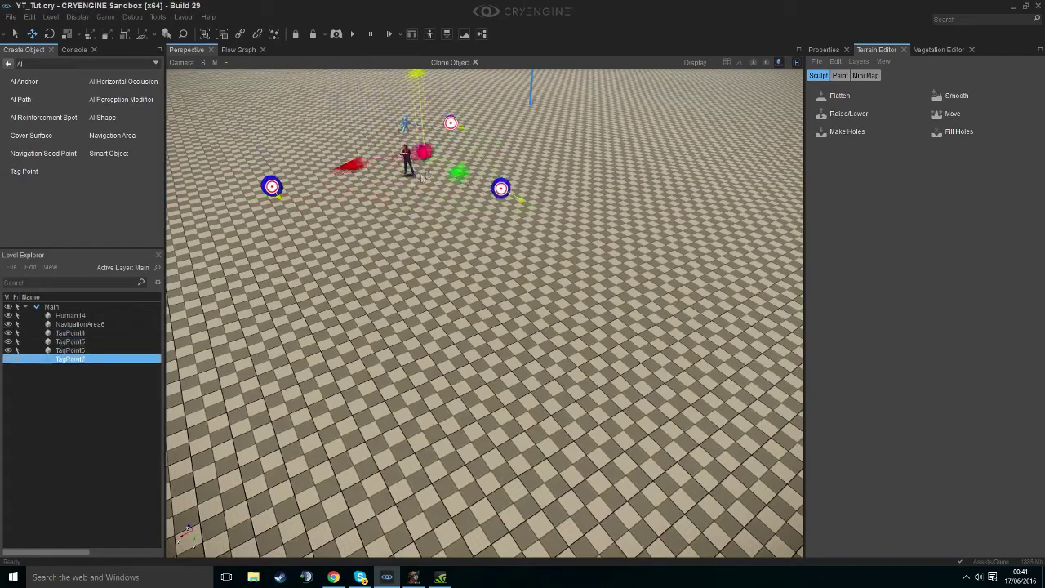
key("Delete")
- Place a FlowgraphEntity from the Default entity category between the tag points and raise it above the ground
mouse_move(374, 252)
right_mouse_down()
mouse_move(355, 220)
mouse_move(328, 223)
mouse_move(356, 210)
mouse_move(354, 184)
mouse_move(287, 217)
mouse_move(383, 211)
mouse_move(373, 216)
mouse_move(369, 251)
right_mouse_up()
key("w")
key("w")
key("w")
key("s")
key("s")
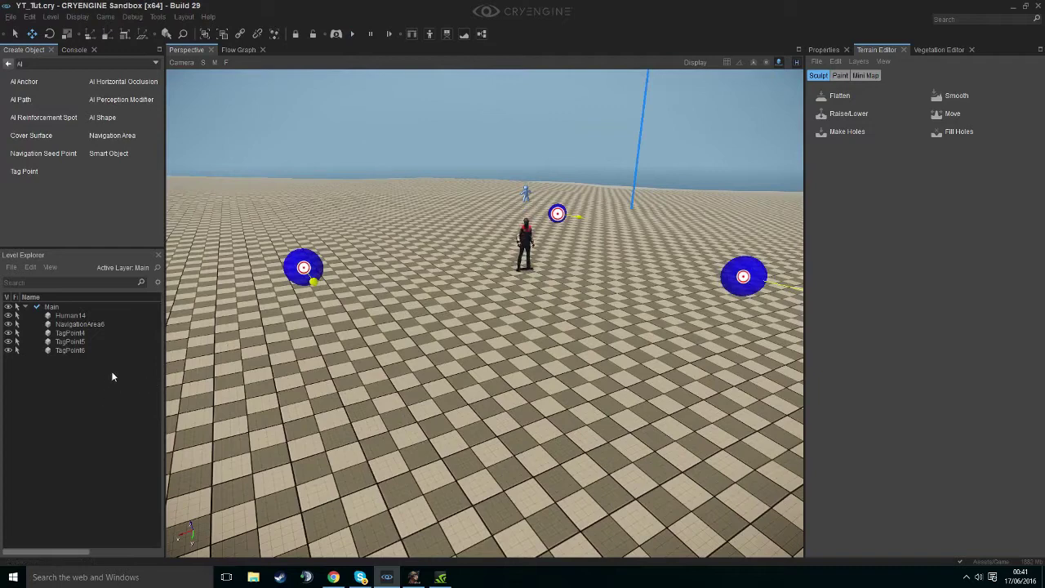
left_click(6, 65)
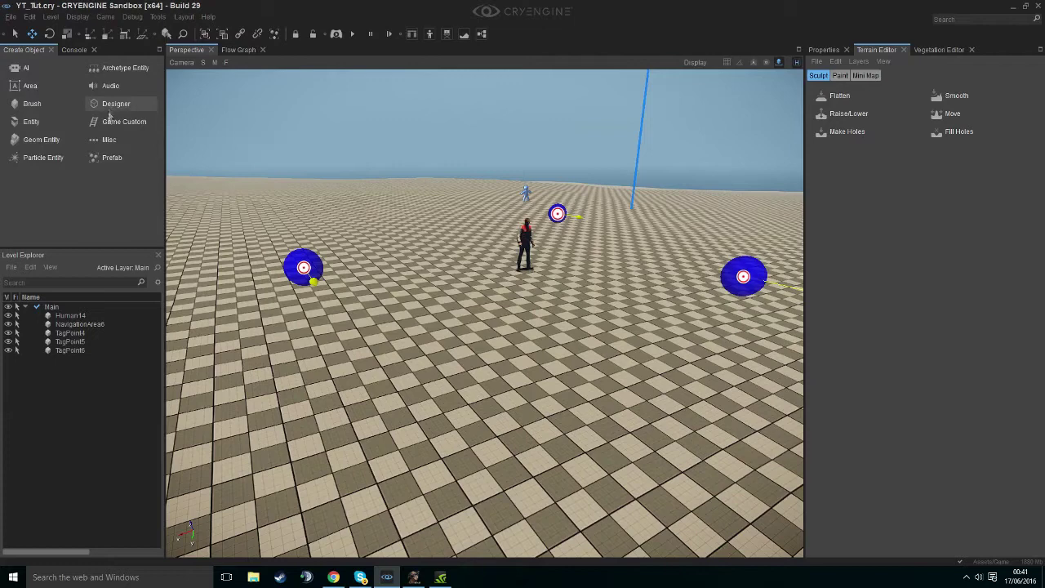
left_click(50, 123)
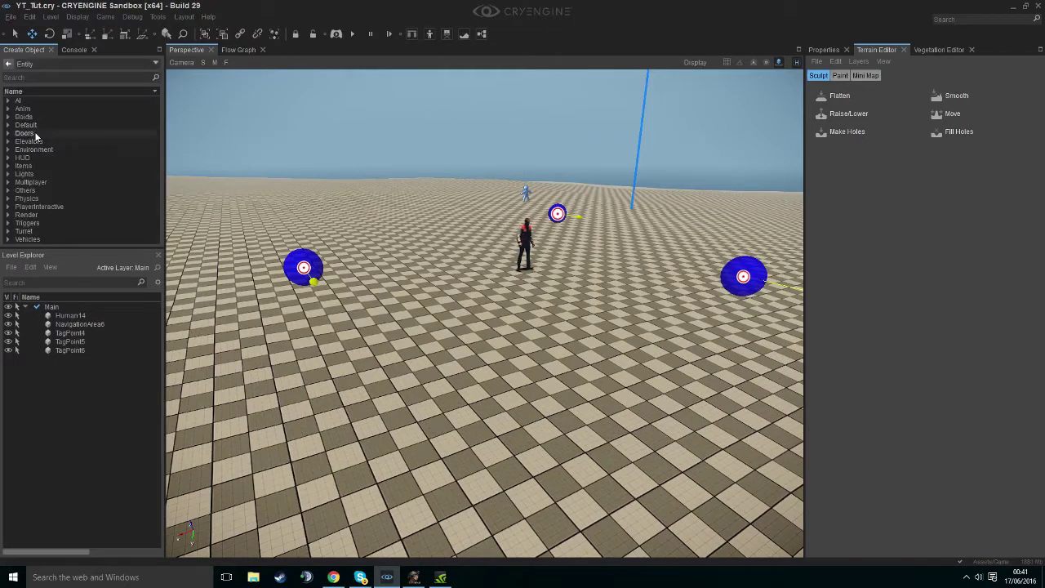
double_click(35, 126)
left_click_drag(38, 134, 384, 367)
left_click_drag(378, 302, 376, 239)
- Create a flow graph for the new flowgraph entity under the group name patrol_fg
right_click_drag(413, 311, 413, 310)
key("w")
right_click(394, 311)
left_click(439, 321)
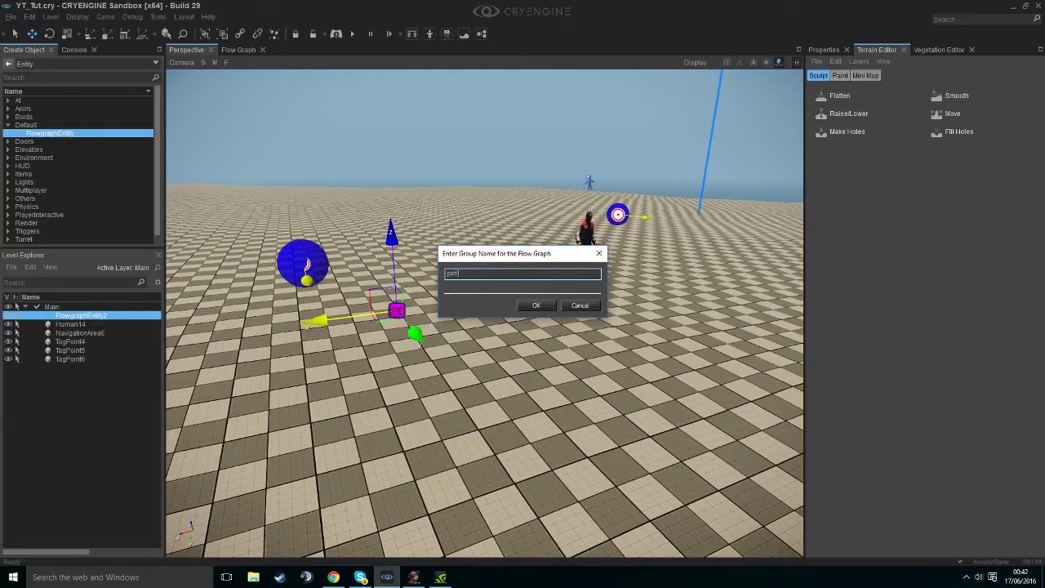
key("Return")
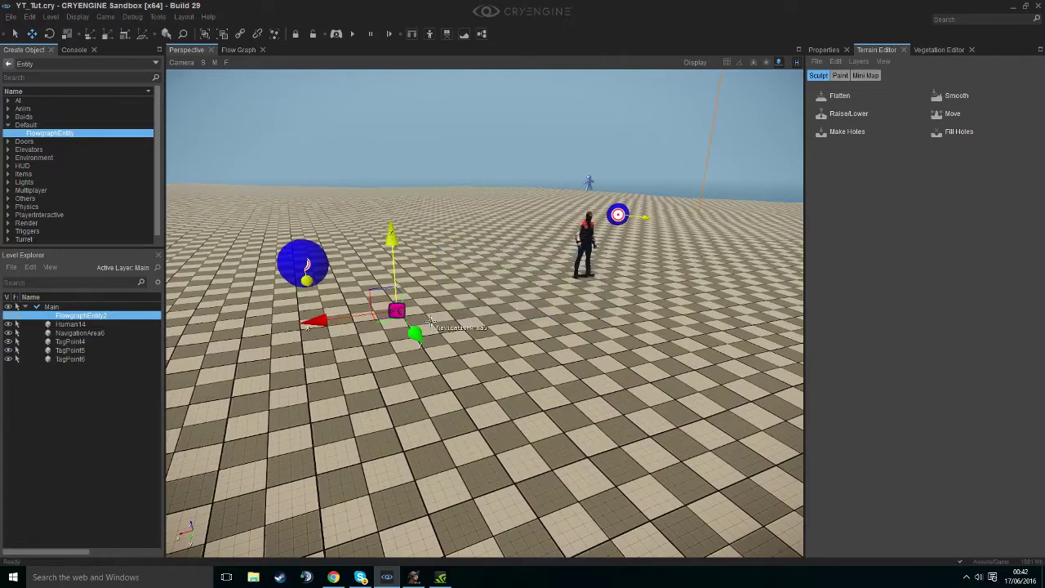
- Open the Flow Graph editor and add a start node to the flowgraph entity's empty graph
left_click(239, 50)
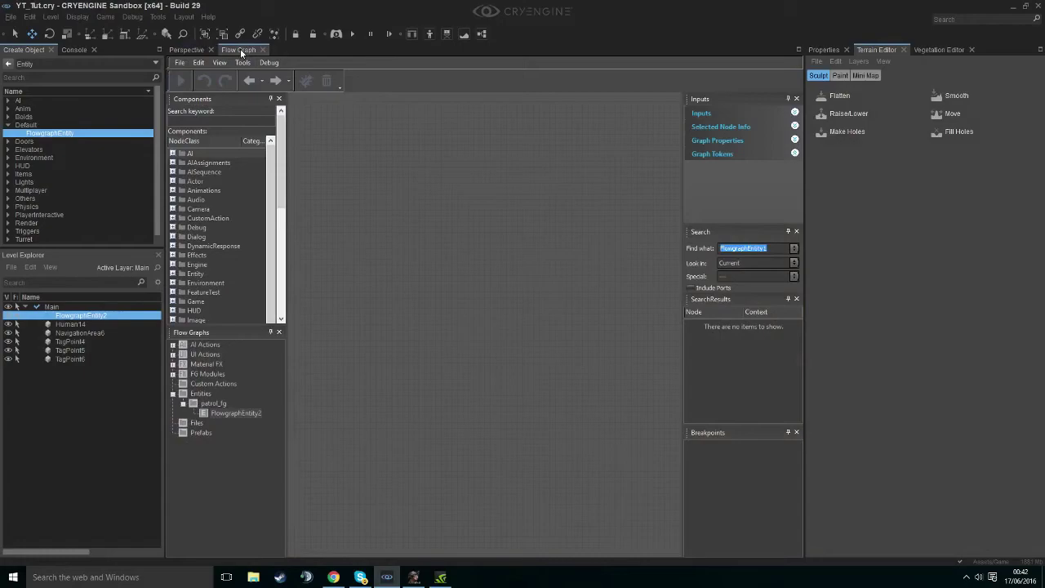
mouse_move(245, 50)
left_mouse_down()
mouse_move(316, 148)
mouse_move(223, 45)
mouse_move(233, 48)
left_mouse_up()
right_click(403, 242)
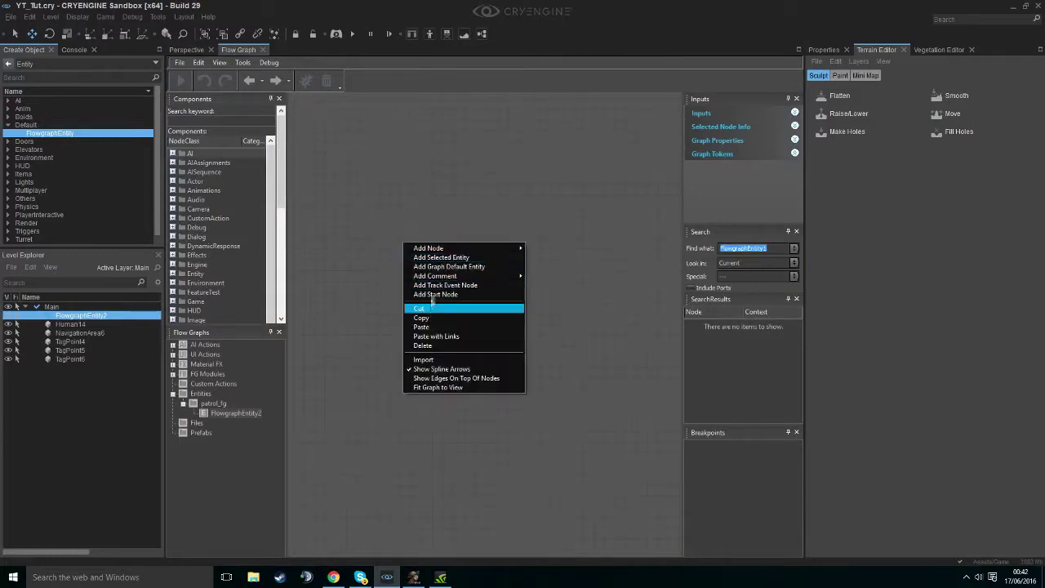
left_click(432, 298)
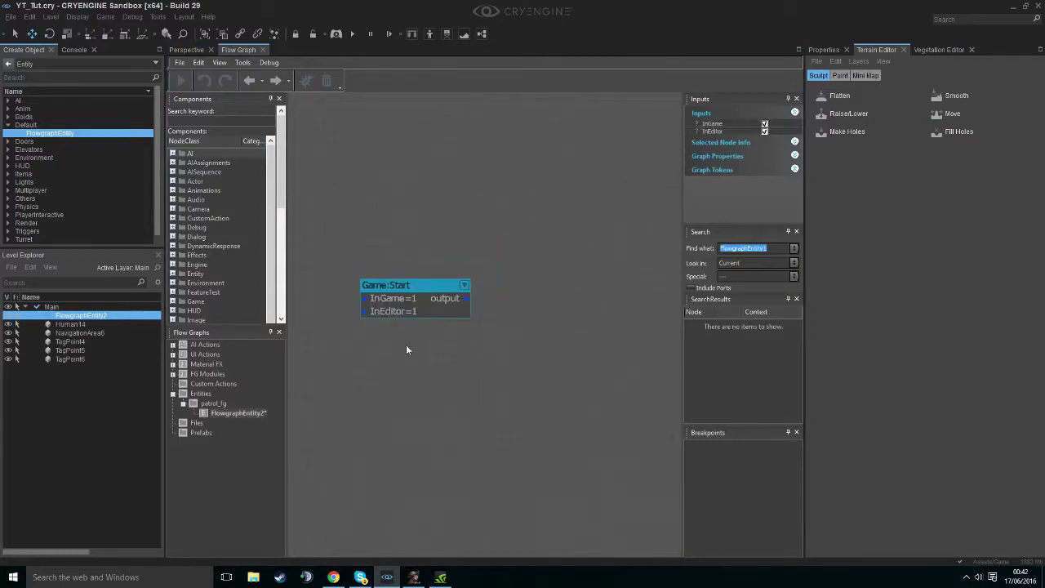
- Add an AISequence:Start node beside the Game:Start node and link the Game:Start output to its Start input
left_click(190, 54)
left_click(250, 53)
middle_click_drag(466, 251, 389, 254)
right_click(377, 264)
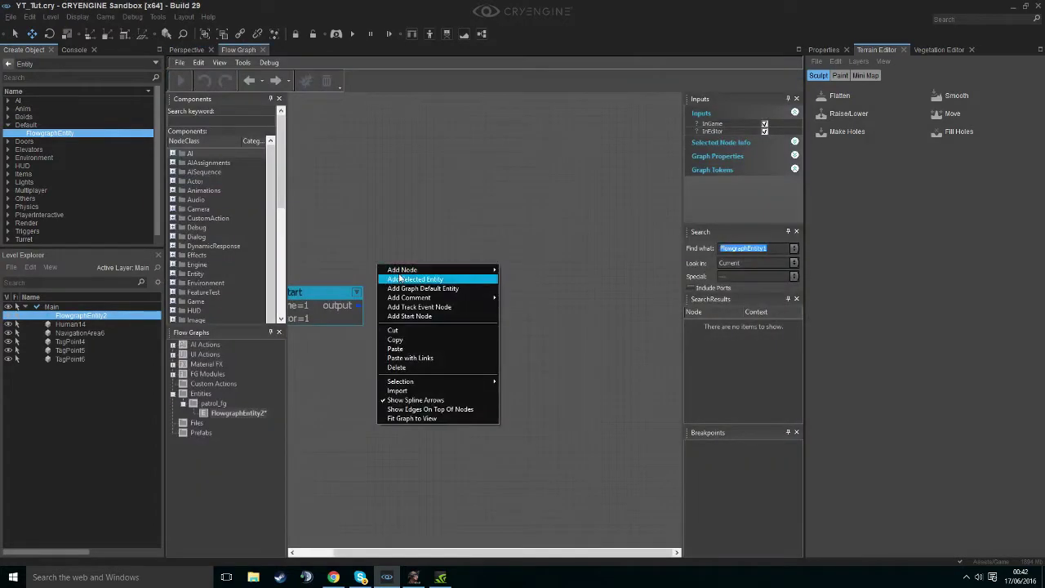
mouse_move(403, 271)
mouse_move(527, 165)
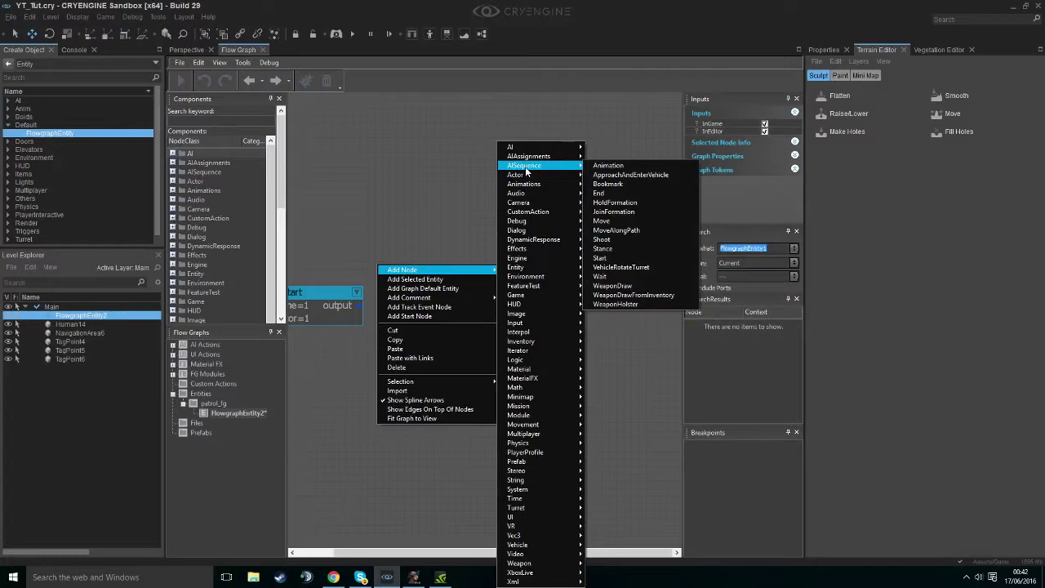
left_click(617, 258)
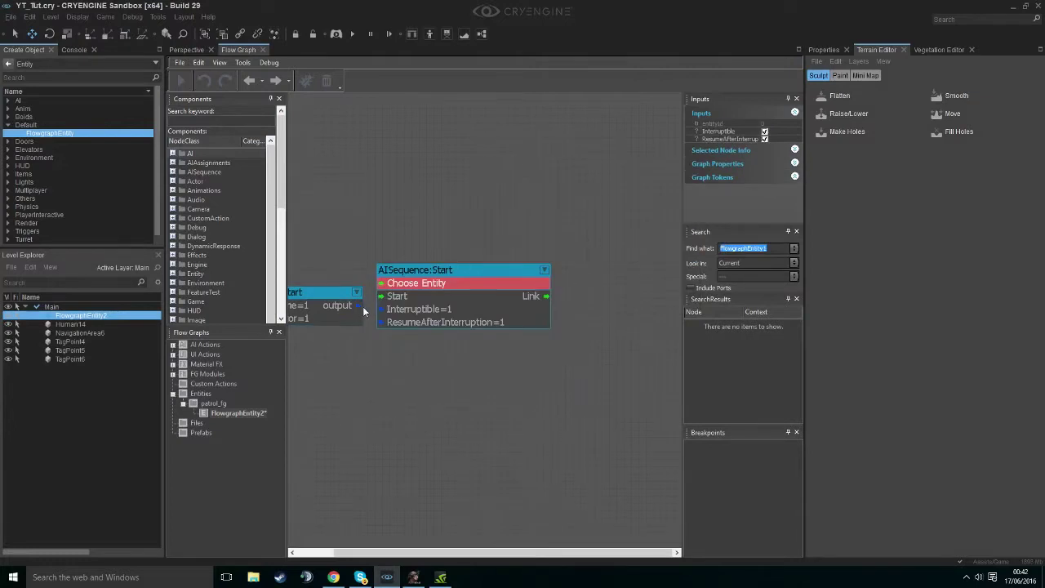
left_click_drag(359, 307, 386, 296)
left_click_drag(421, 271, 441, 283)
left_click(421, 244)
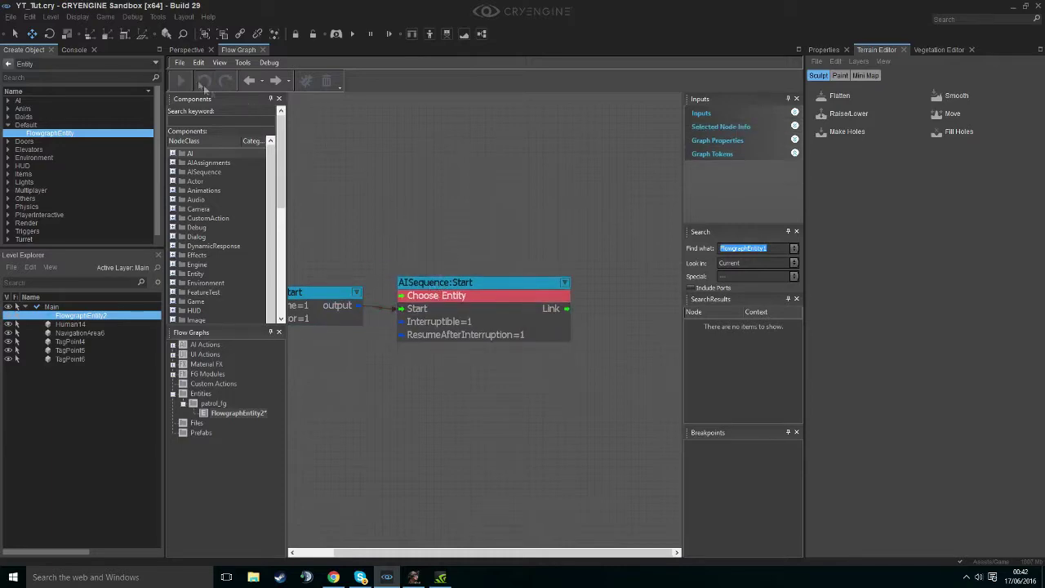
- Select the Human character in the level and assign it as the entity of the AISequence:Start node
left_click(186, 50)
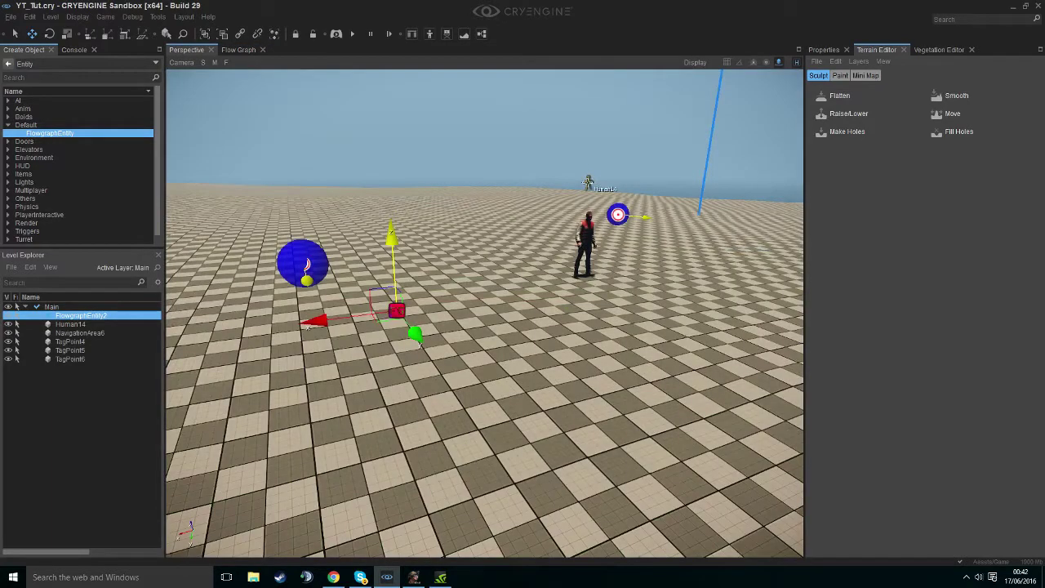
left_click(588, 183)
left_click(239, 51)
right_click(432, 293)
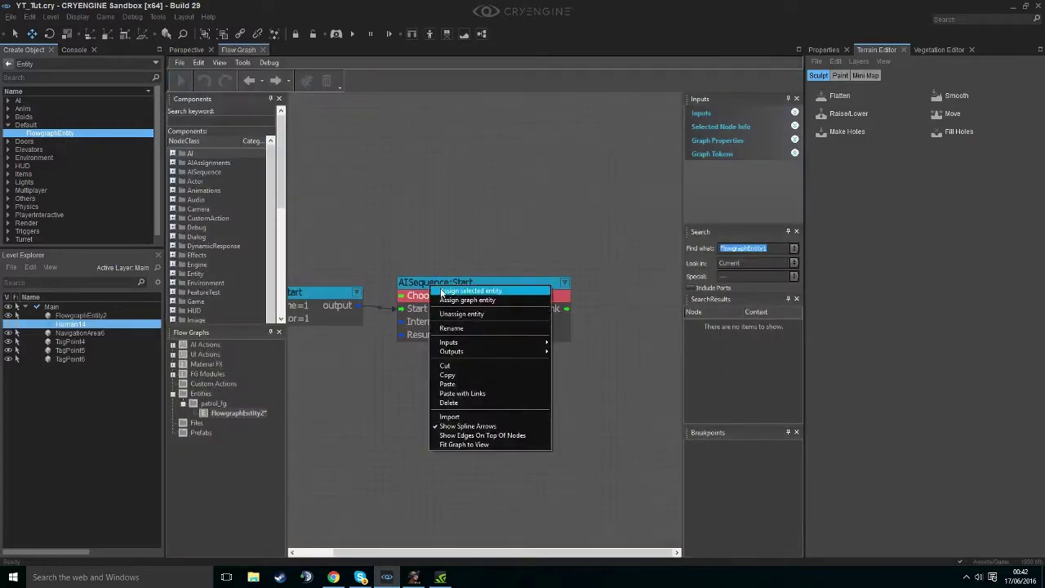
left_click(469, 291)
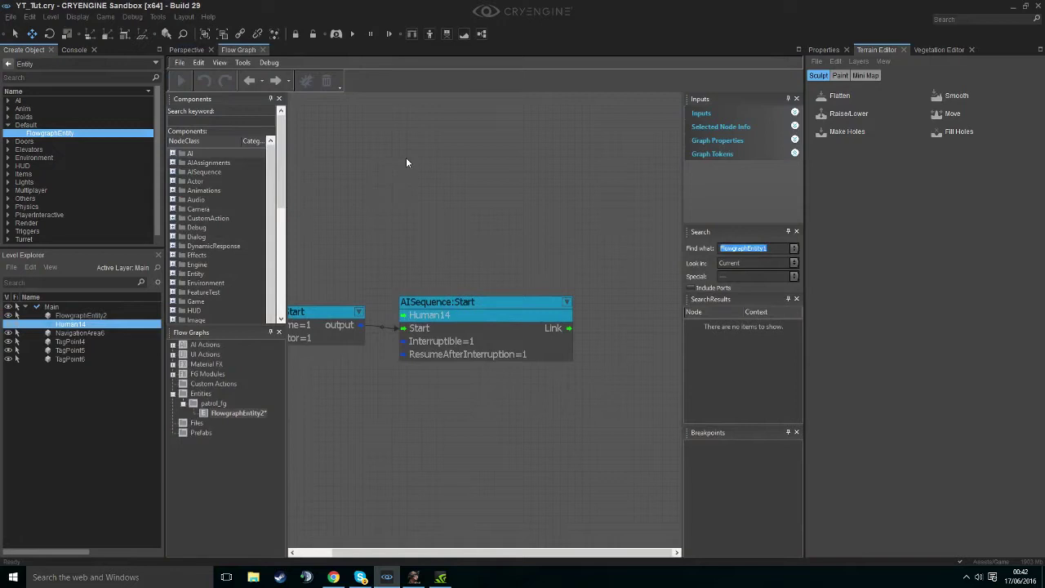
- Add an Entity:EntityId node above the AISequence:Start node by searching the quick node list for "id"
right_click_drag(407, 158, 404, 169)
key("q")
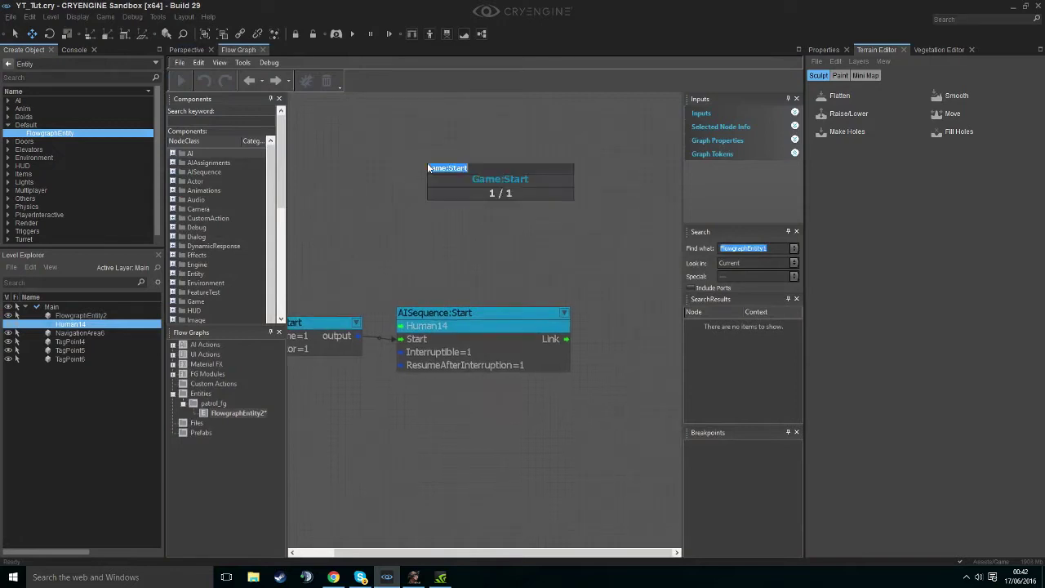
key("BackSpace")
type("id")
key("Up")
key("Up")
key("Up")
key("Up")
key("Up")
key("Up")
key("Up")
key("Up")
key("Up")
key("Up")
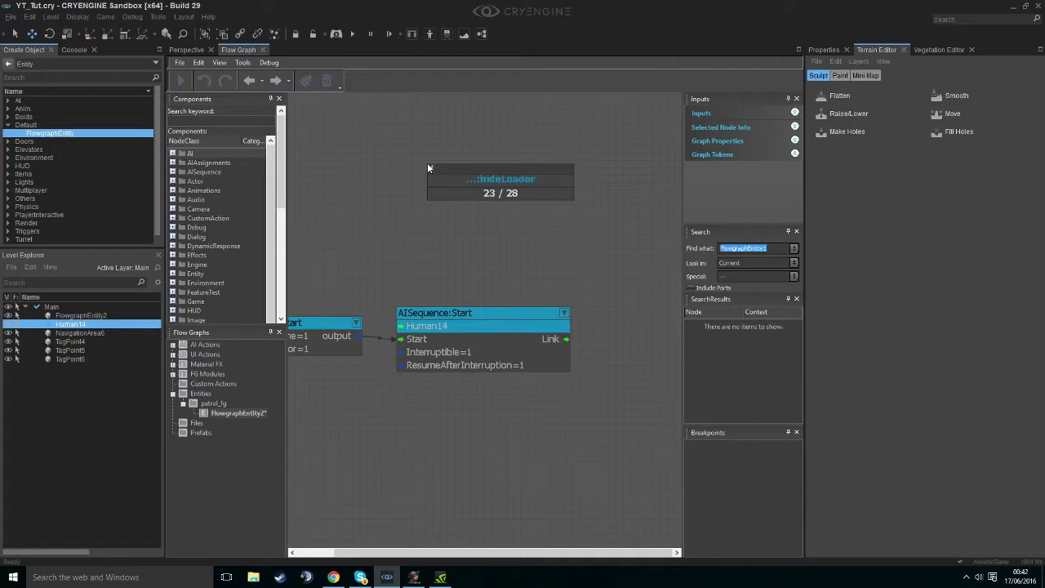
key("Up")
key("Up")
key("Up")
key("Up")
key("Up")
key("Up")
key("Up")
key("Up")
key("Up")
key("Up")
key("Up")
key("Up")
key("Up")
key("Return")
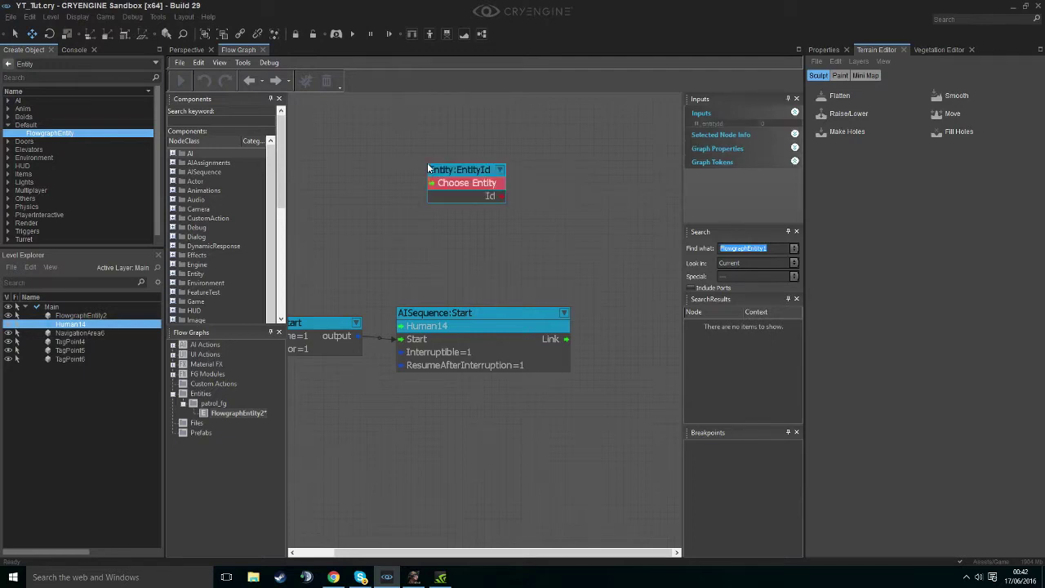
type("qentity:entityid")
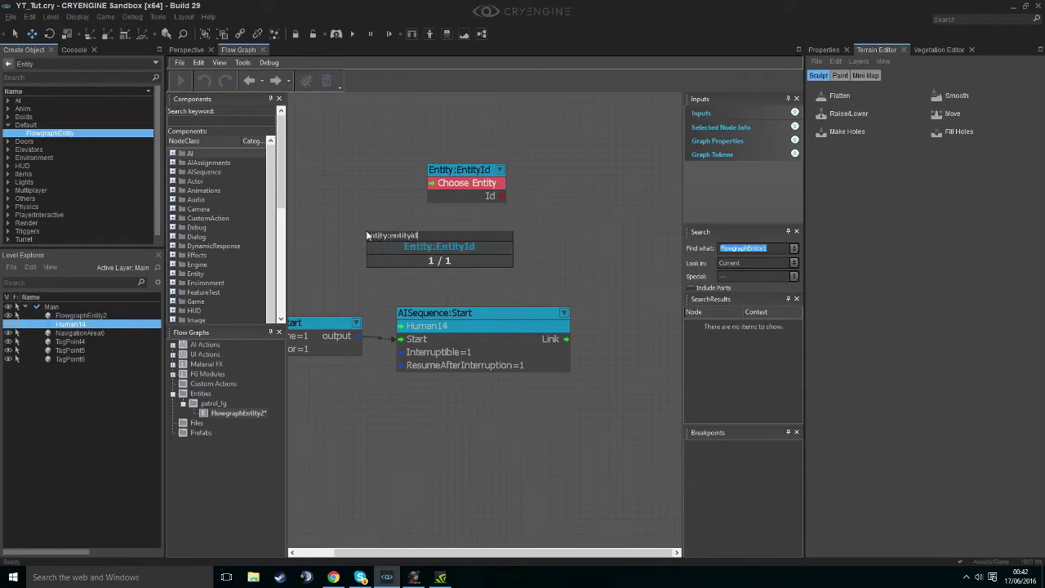
key("Return")
key("Delete")
- Assign the selected Human to the EntityId node and connect its Id output to the AISequence:Start node's entity input
right_click_drag(381, 224, 395, 285)
right_click(456, 238)
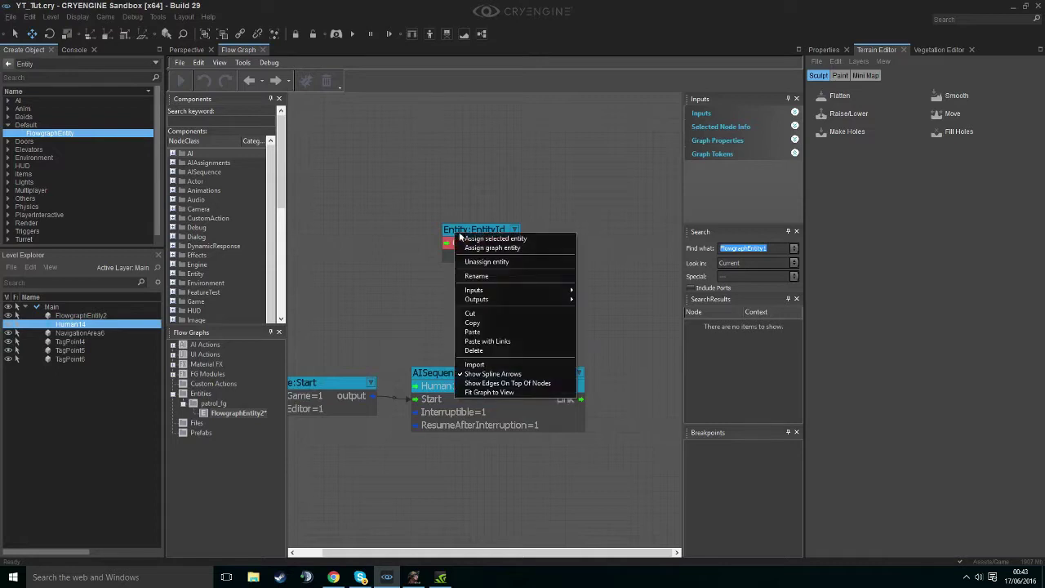
left_click(462, 236)
left_click_drag(444, 259, 420, 387)
right_click_drag(418, 298, 336, 290)
- Select the tag point closest to the flowgraph entity in the level and return to the flow graph
left_click(190, 51)
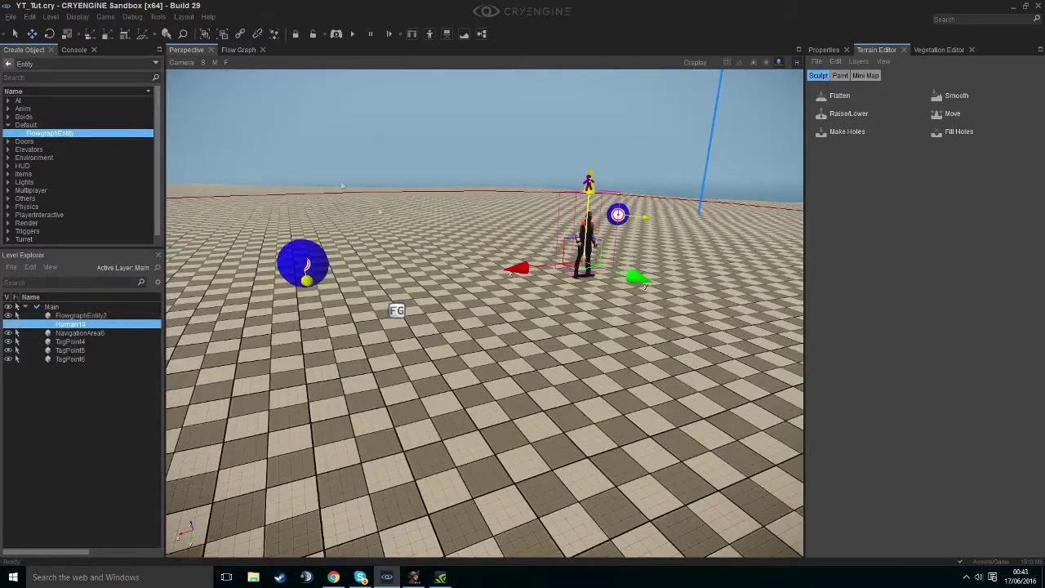
left_click(308, 267)
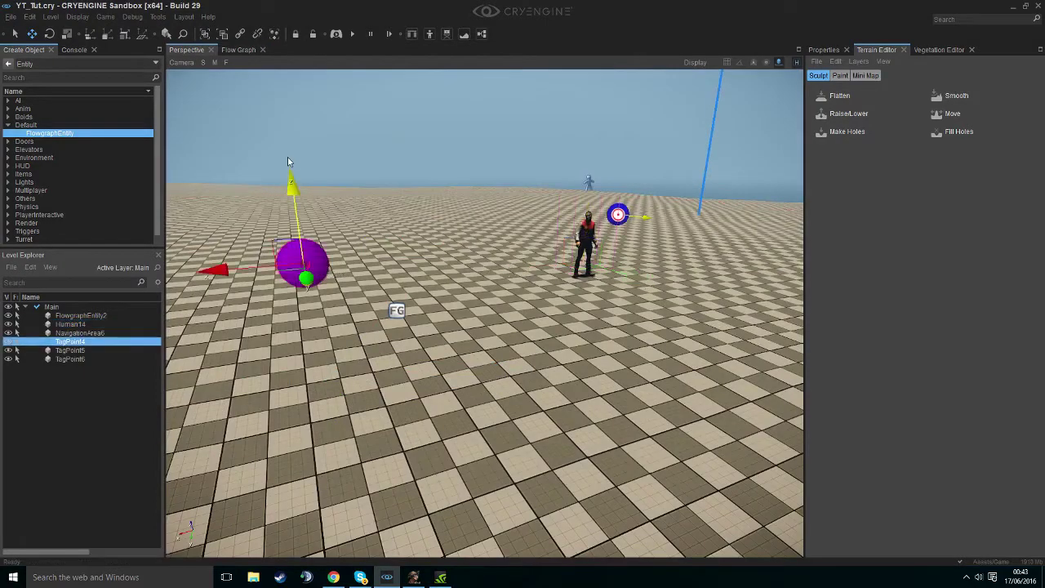
left_click(239, 49)
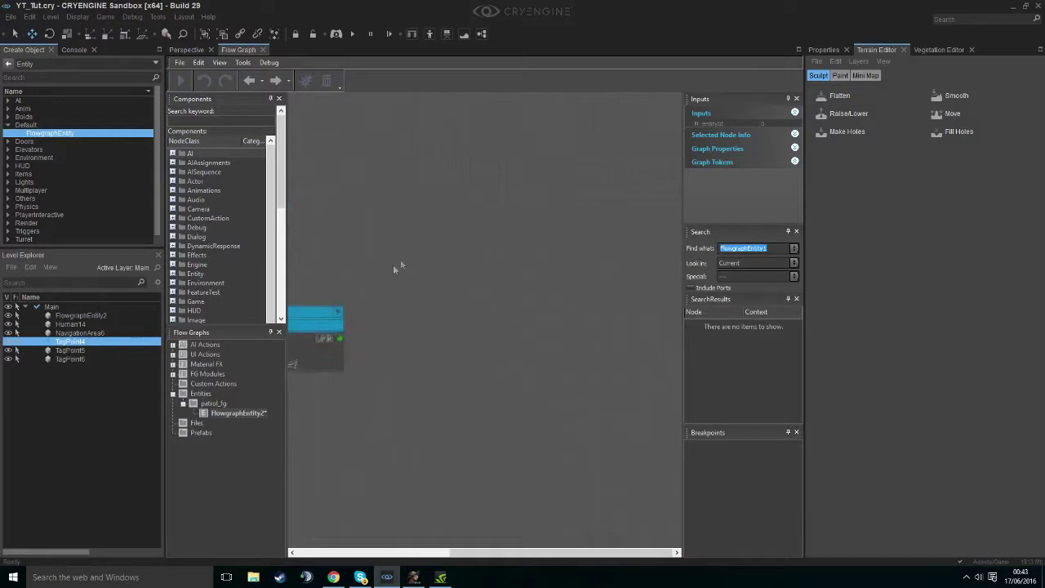
- Add an AISequence:Move node, link AISequence:Start's Link output to its Start, and connect the EntityId's Id to its entity input
right_click(527, 239)
mouse_move(559, 245)
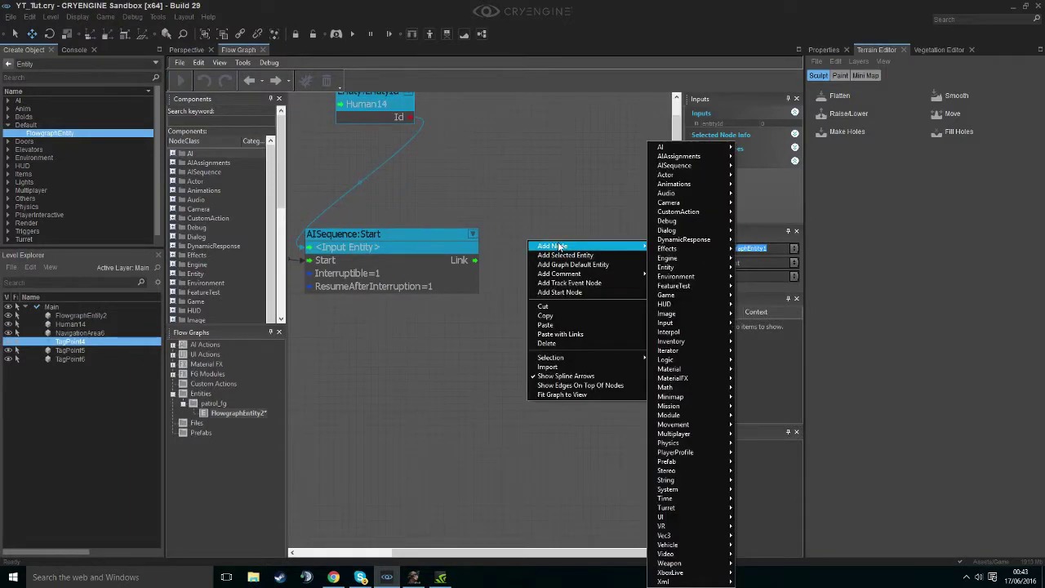
mouse_move(686, 165)
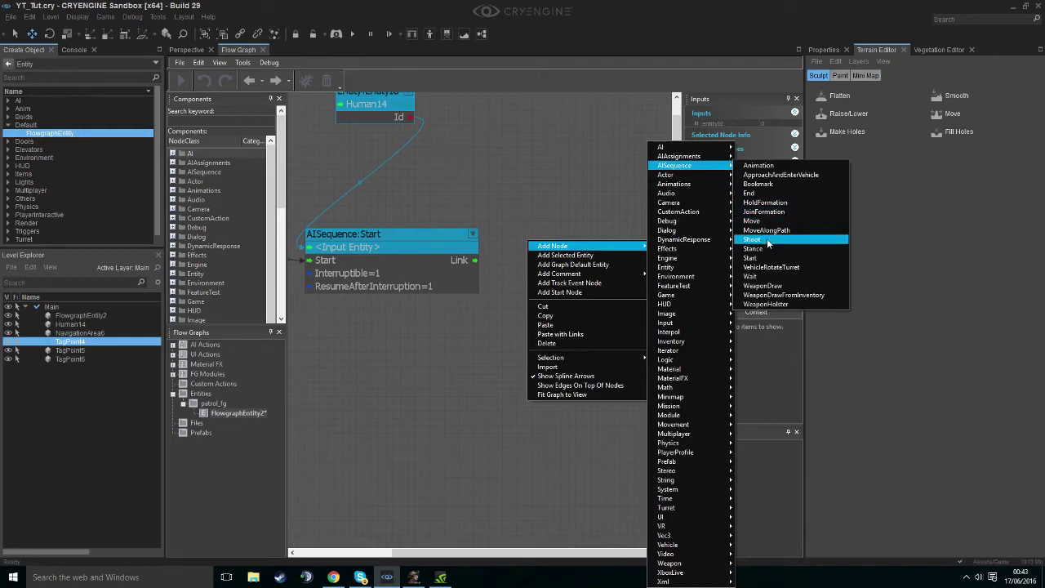
left_click(752, 220)
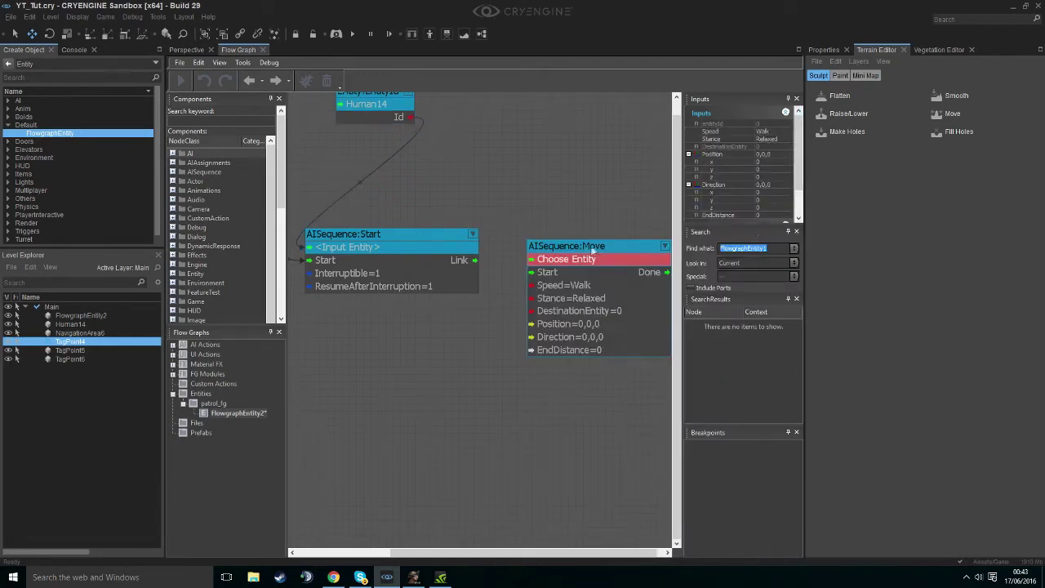
left_click_drag(597, 249, 594, 236)
left_click_drag(474, 260, 529, 260)
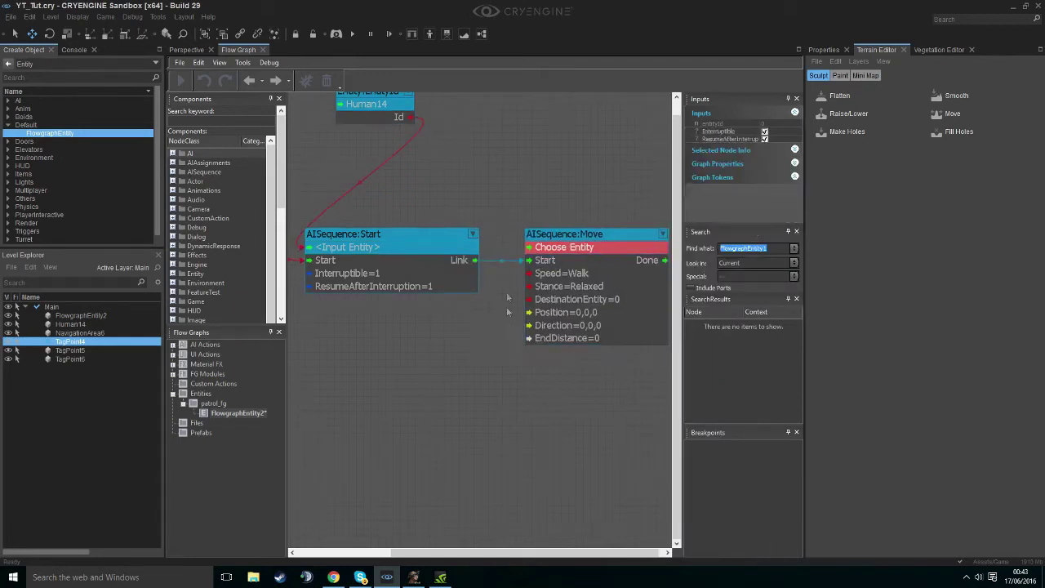
left_click_drag(411, 118, 310, 247)
left_click_drag(539, 249, 537, 248)
right_click_drag(581, 173, 503, 124)
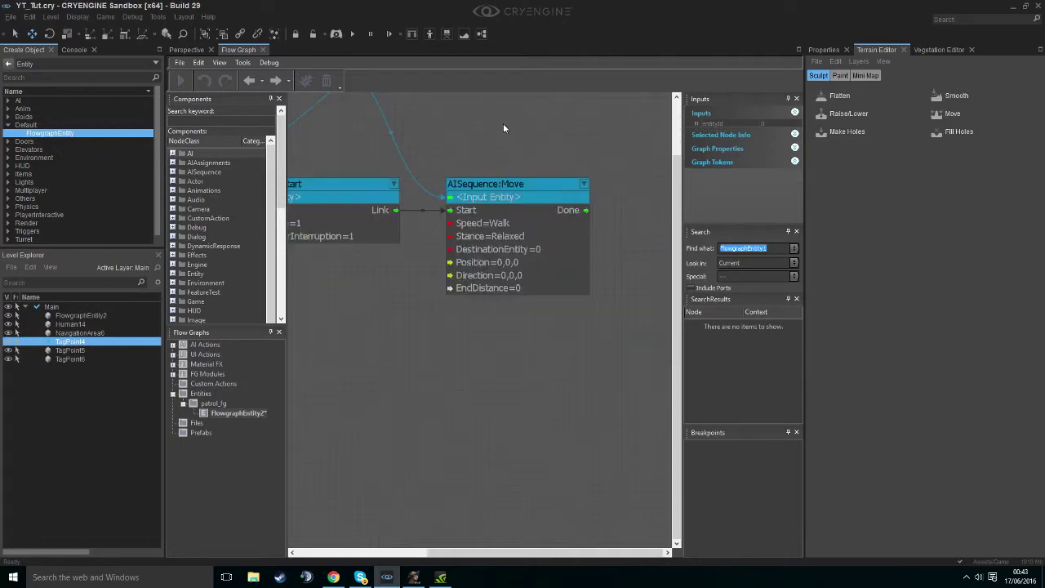
- Add the selected tag point as a node below the AISequence:Move node and connect its pos output to the Position input
left_click(449, 263)
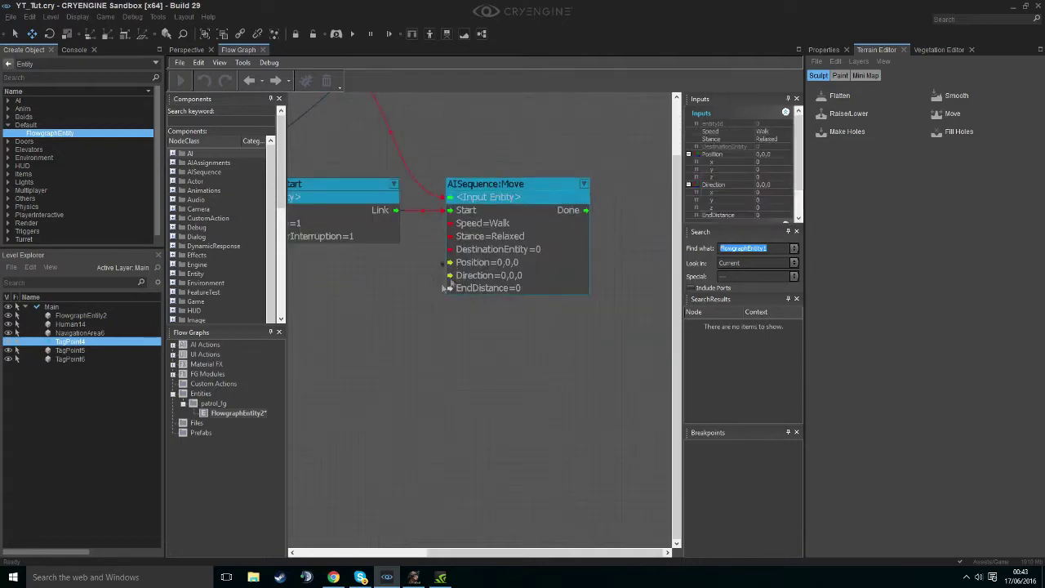
left_click(433, 279)
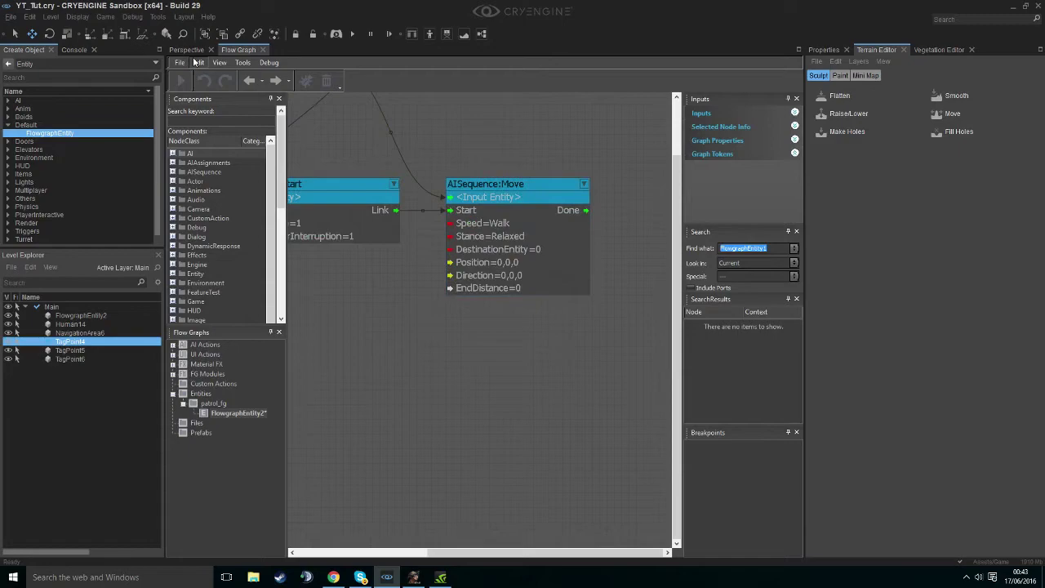
left_click(193, 52)
mouse_move(353, 278)
right_mouse_down()
mouse_move(330, 285)
mouse_move(352, 278)
right_mouse_up()
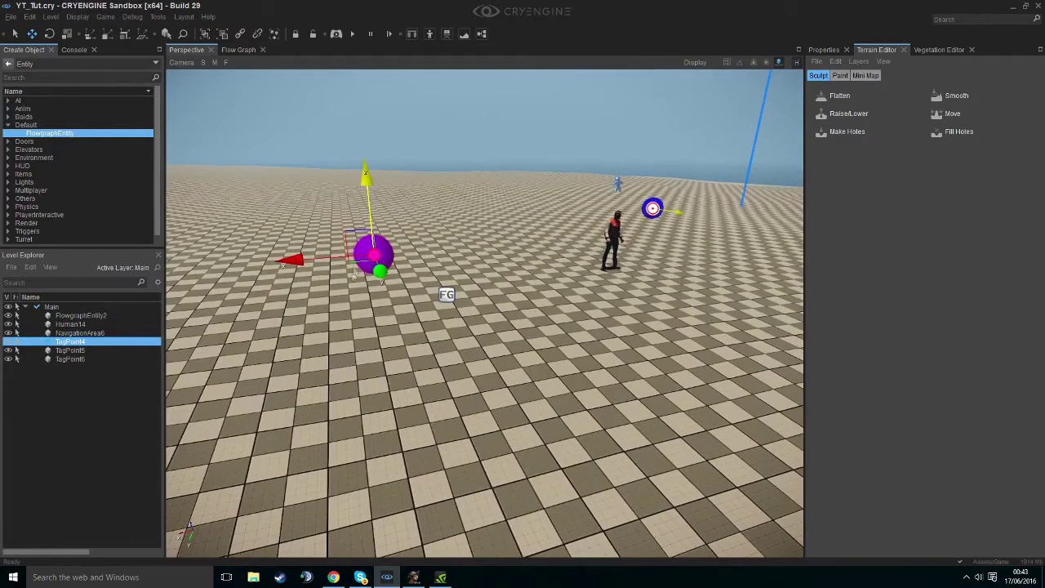
left_click(238, 50)
right_click(454, 318)
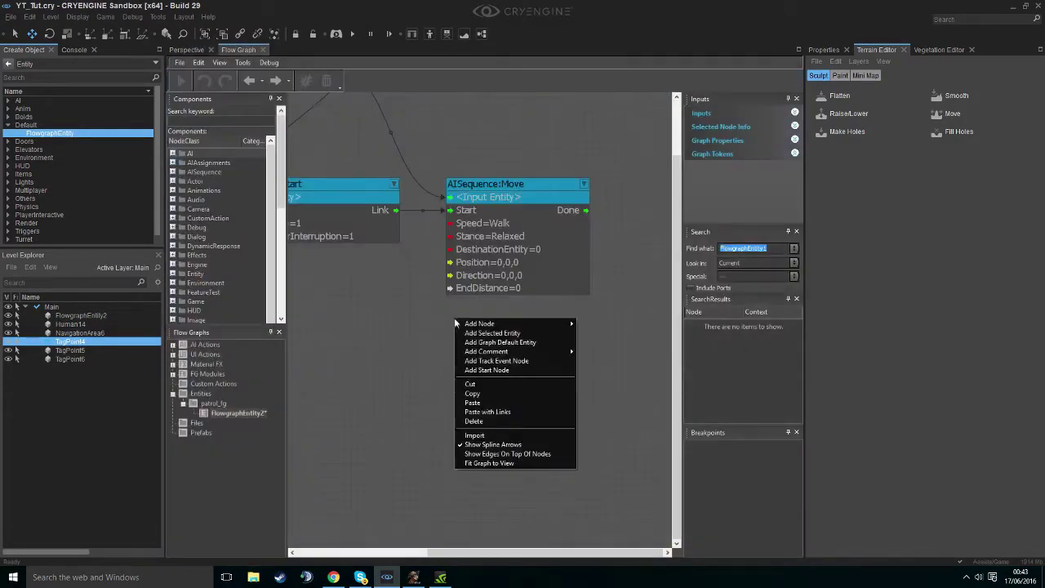
left_click(476, 334)
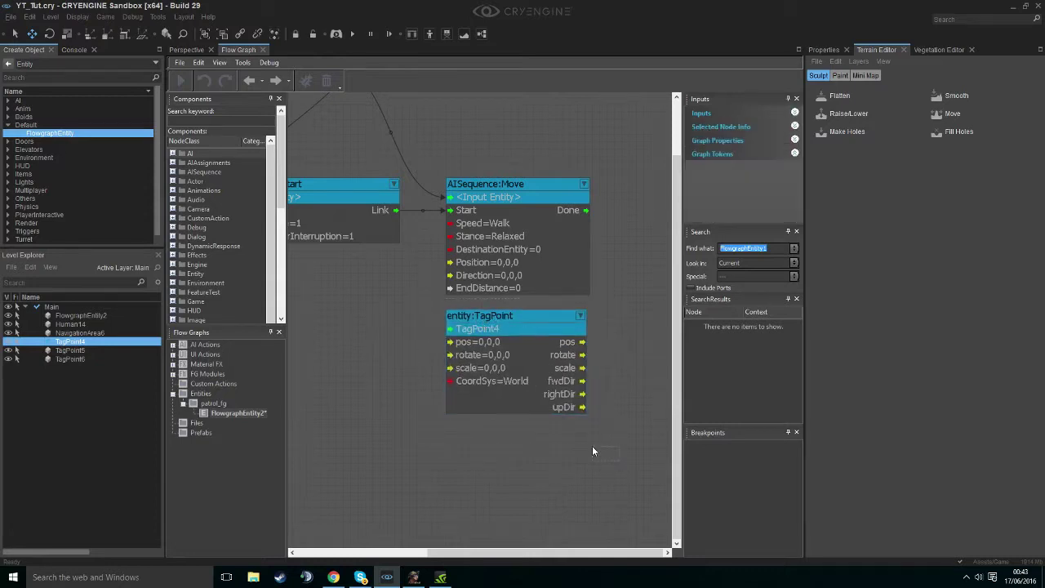
left_click_drag(585, 343, 459, 262)
left_click(427, 329)
- Paste two copies of the AISequence:Move node in a row after the original
scroll(391, 288, "down", 5)
left_click_drag(415, 207, 510, 297)
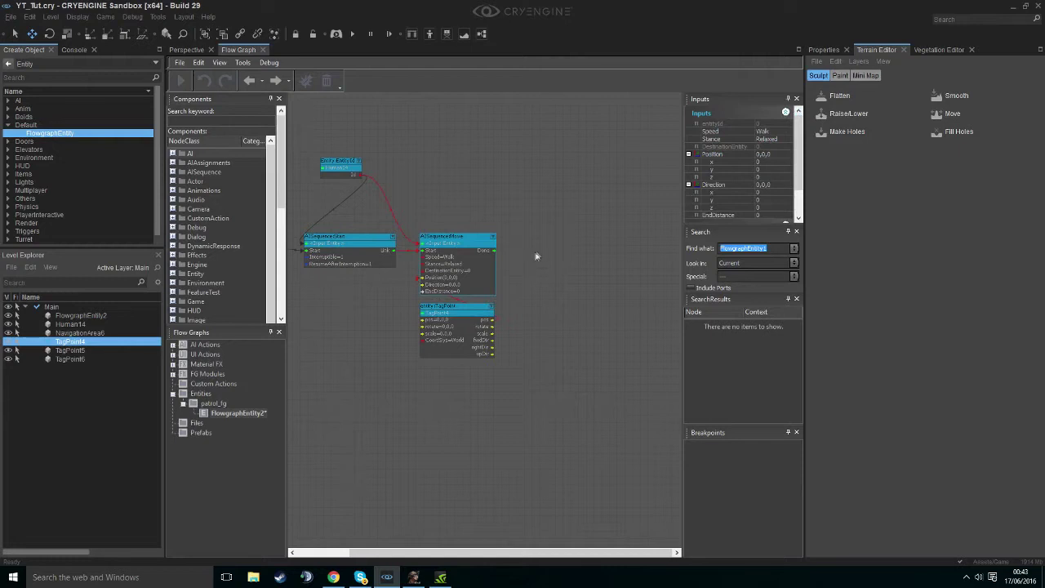
key("ctrl+v")
left_click_drag(557, 242, 515, 253)
key("ctrl+v")
left_click(614, 236)
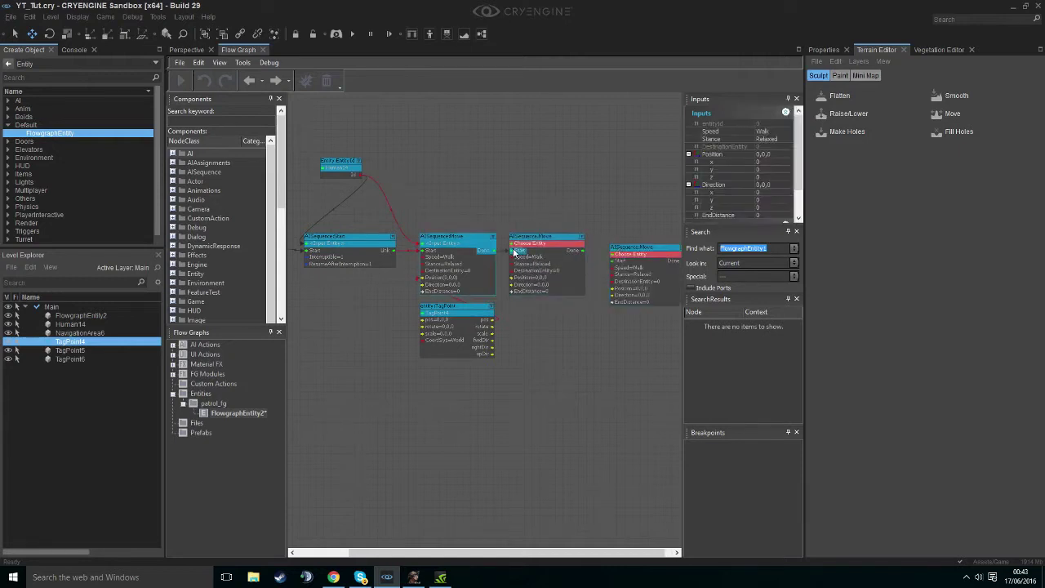
- Chain the Move nodes from Done to Start and connect the EntityId's Id output to both copied Move nodes
left_click_drag(582, 252, 617, 240)
left_click_drag(338, 162, 523, 244)
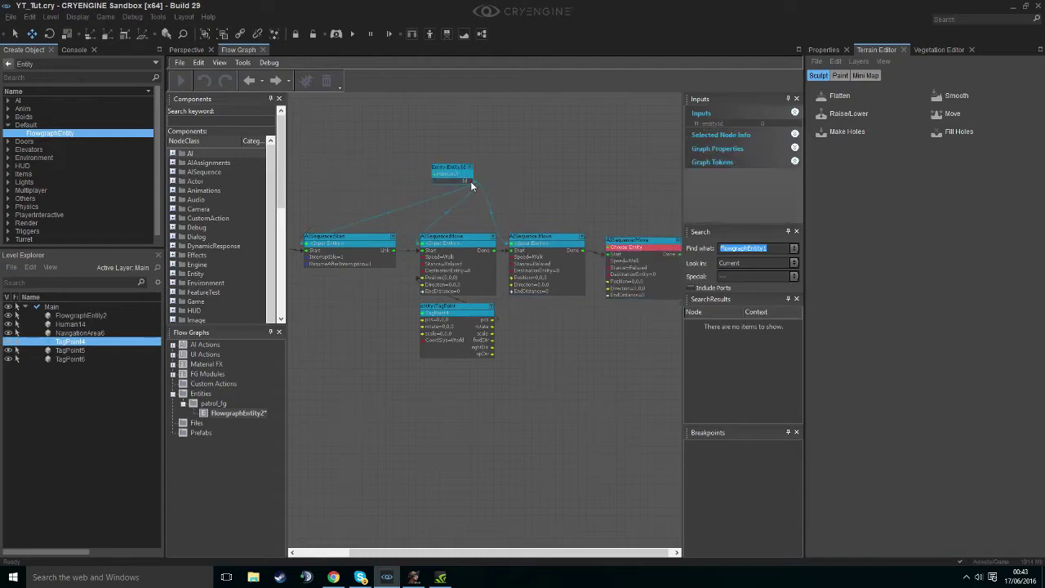
middle_click_drag(616, 248, 541, 218)
scroll(519, 236, "up", 1)
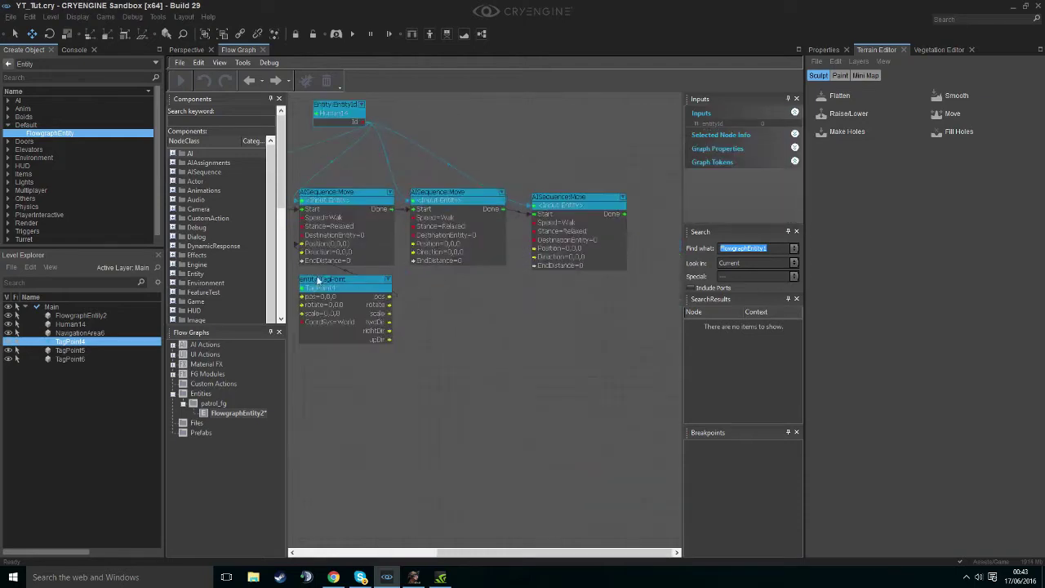
- Add the tag point behind the Human as a node below the second Move node and connect its pos to Position
left_click(197, 49)
left_click(658, 204)
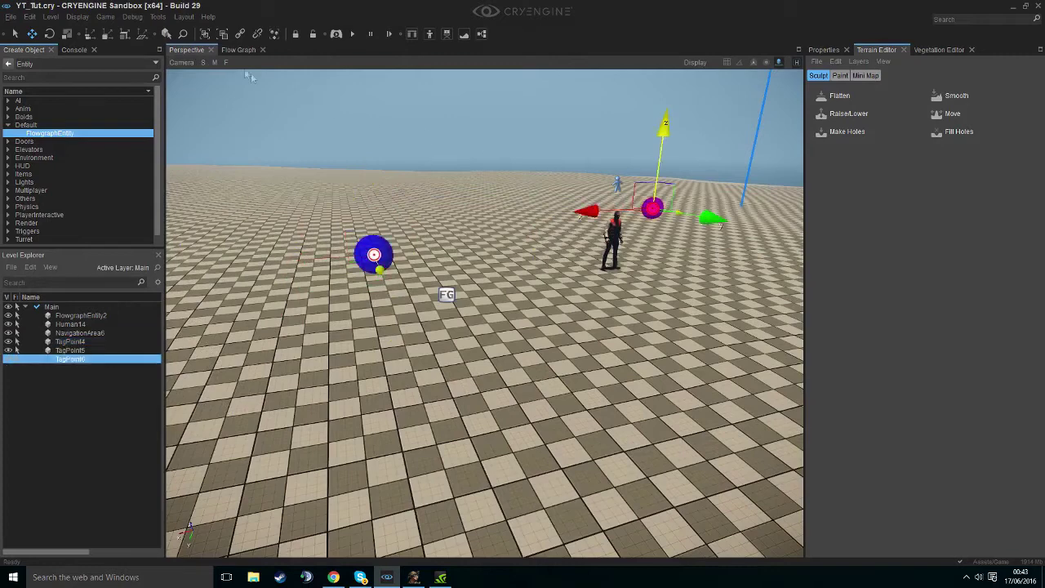
left_click(239, 51)
right_click(427, 274)
left_click(438, 289)
left_click_drag(440, 289, 431, 294)
left_click_drag(502, 302, 436, 246)
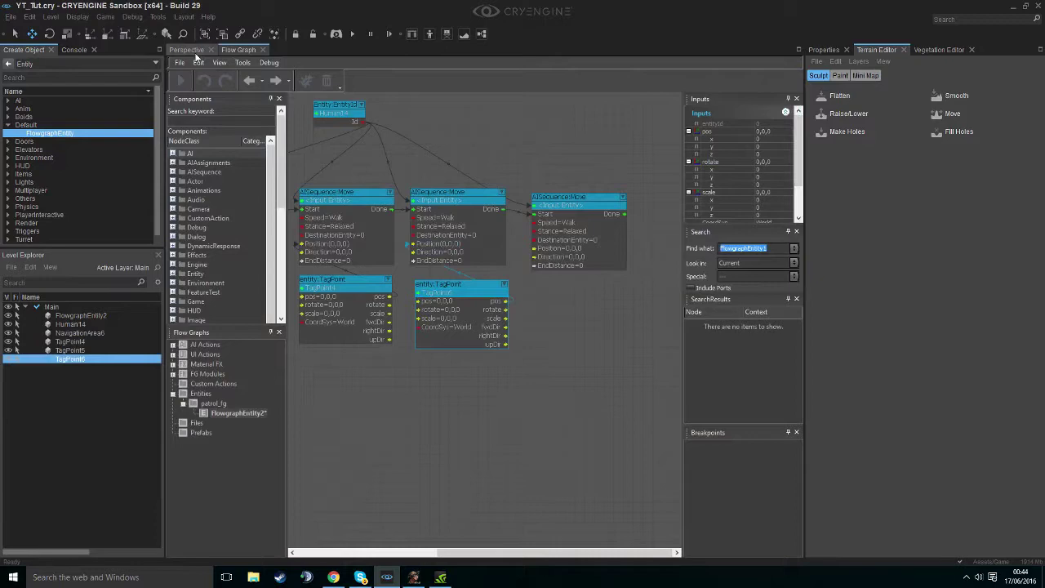
- Add the remaining tag point as a node below the third Move node and connect its pos to Position
left_click(196, 51)
right_click_drag(726, 247, 792, 247)
left_click(570, 245)
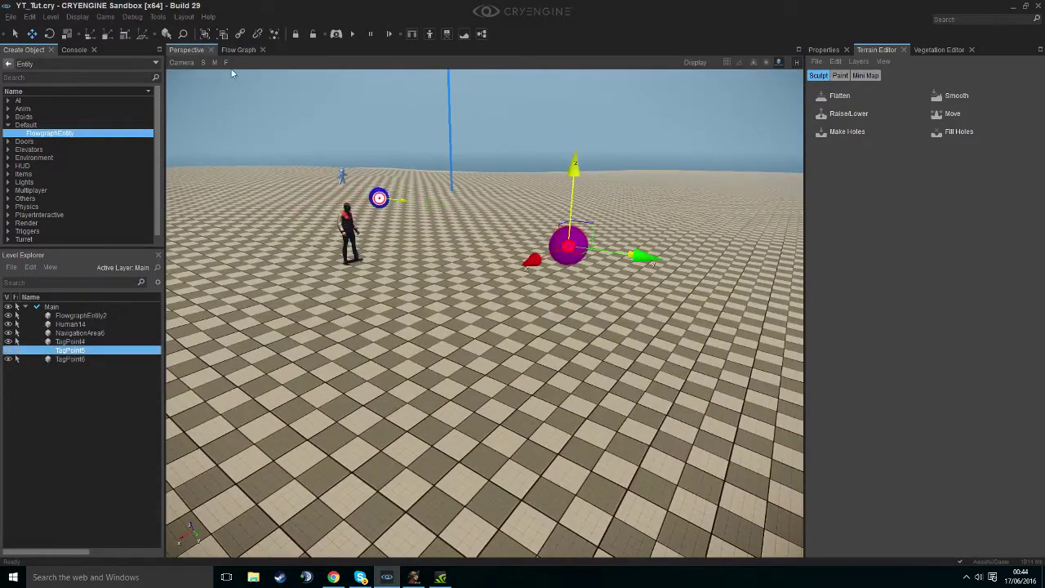
left_click(237, 51)
right_click(542, 281)
left_click(562, 297)
left_click_drag(630, 303, 540, 251)
- Add an AISequence:End node after the third Move node
right_click_drag(550, 364, 417, 381)
right_click(536, 222)
mouse_move(557, 230)
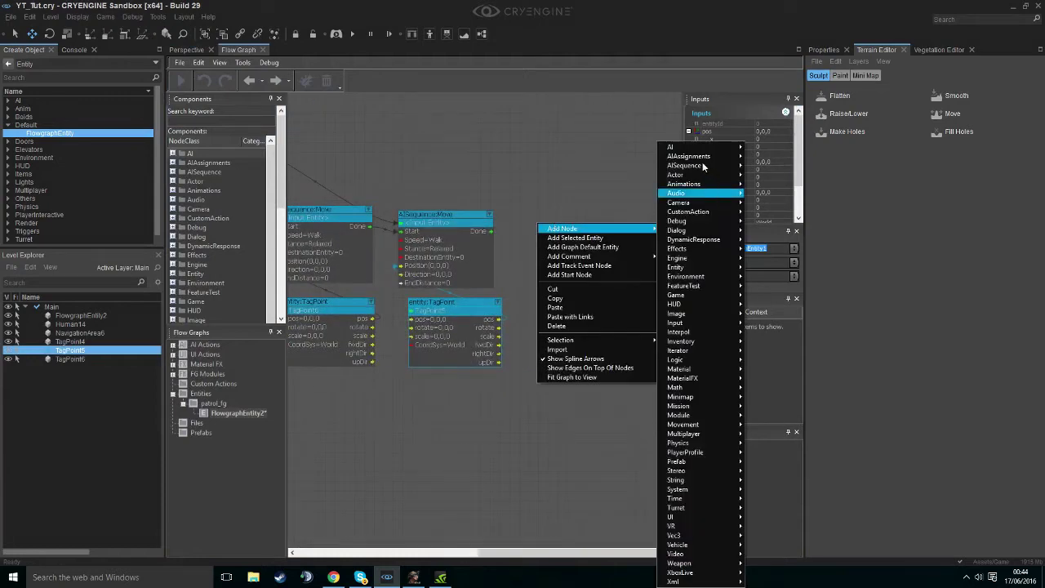
mouse_move(703, 167)
left_click(775, 194)
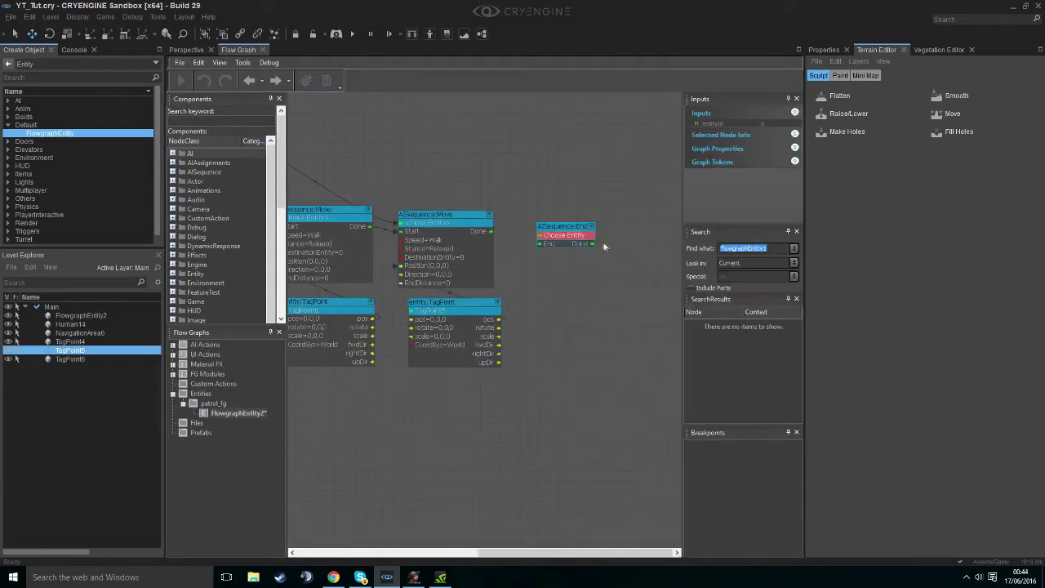
- Place the End node beside the third Move node, connect Done to End and link the EntityId's Id output to its entity input
scroll(492, 189, "down", 4)
left_click_drag(381, 174, 572, 231)
left_click_drag(592, 227, 570, 220)
left_click_drag(382, 174, 507, 208)
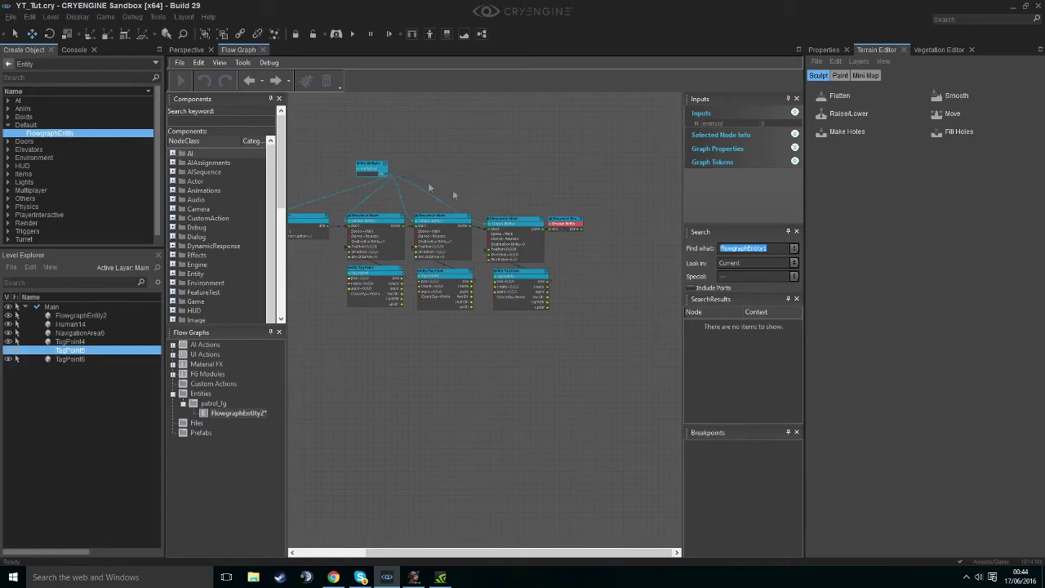
- Review the node chain from Game:Start through the AISequence:Move nodes and their tag points to AISequence:End
scroll(452, 186, "up", 2)
middle_click_drag(453, 187, 526, 194)
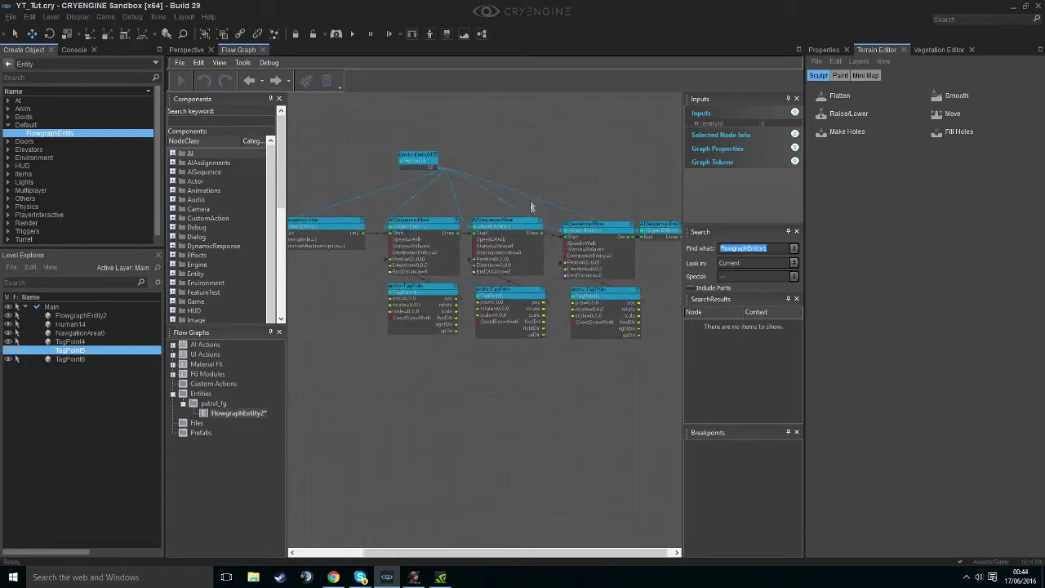
middle_click_drag(375, 225, 497, 209)
scroll(345, 216, "up", 3)
scroll(344, 216, "up", 3)
left_click_drag(342, 191, 392, 247)
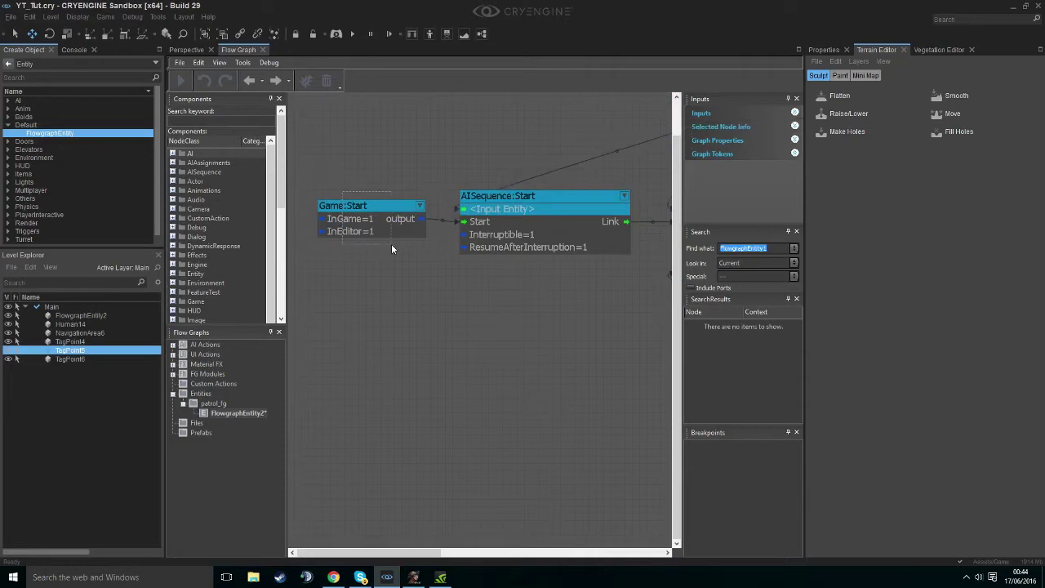
middle_click_drag(451, 311, 318, 309)
left_click_drag(502, 263, 503, 264)
middle_click_drag(470, 314, 317, 304)
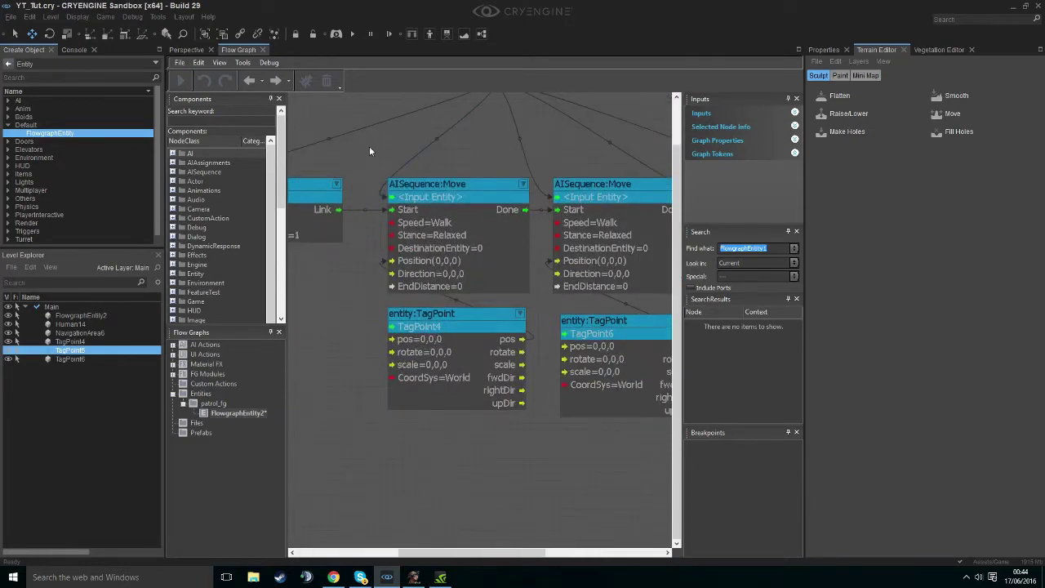
left_click_drag(555, 302, 534, 302)
left_click_drag(590, 463, 589, 463)
left_click(587, 462)
right_click_drag(579, 168, 422, 172)
right_click_drag(497, 152, 425, 133)
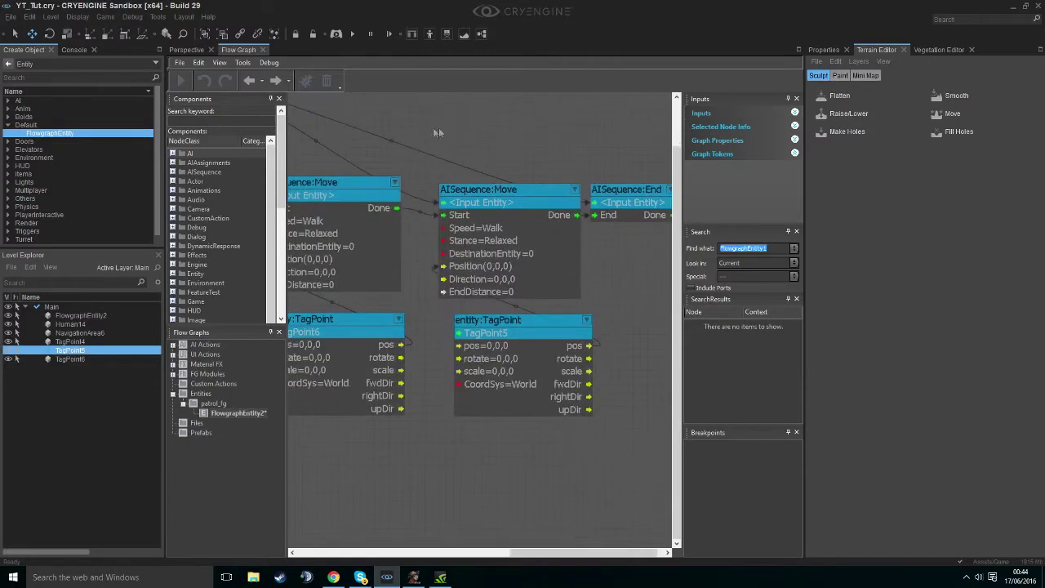
right_click_drag(525, 139, 464, 129)
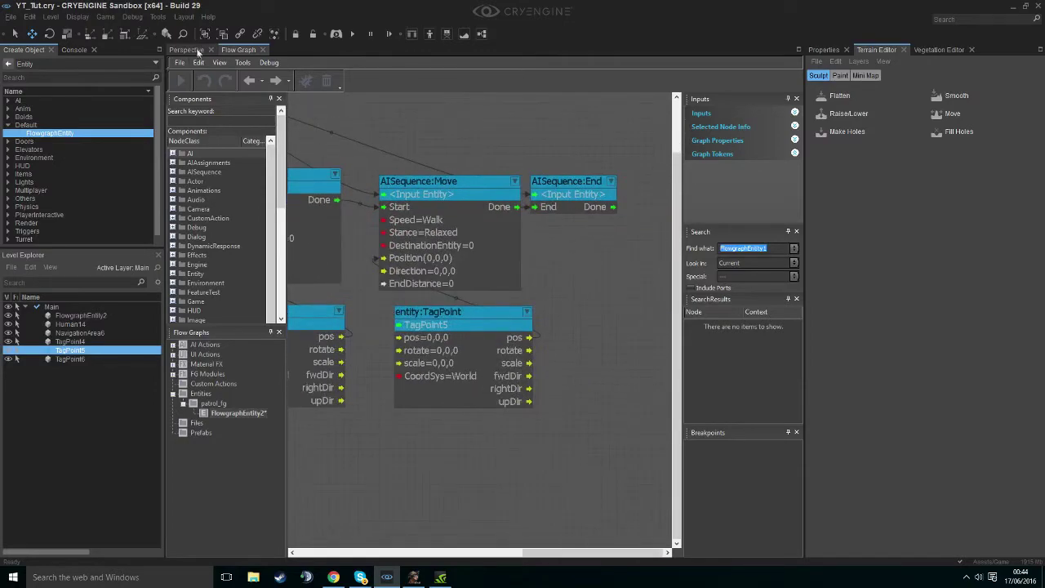
- Frame the Human and all three tag points in the perspective view and run the AI/Physics simulation
left_click(195, 52)
right_click_drag(373, 126, 387, 85)
key("s")
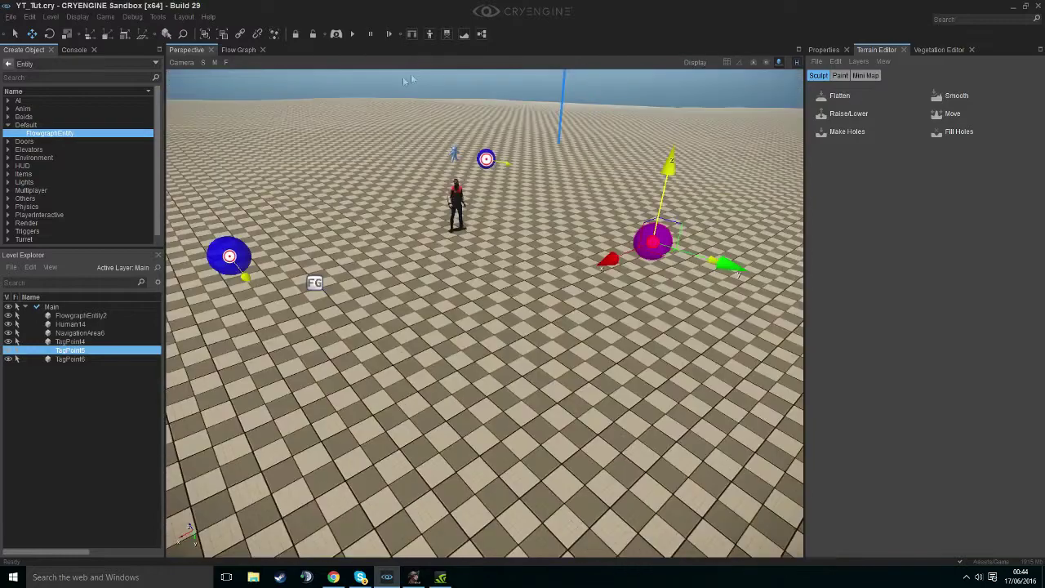
left_click(357, 33)
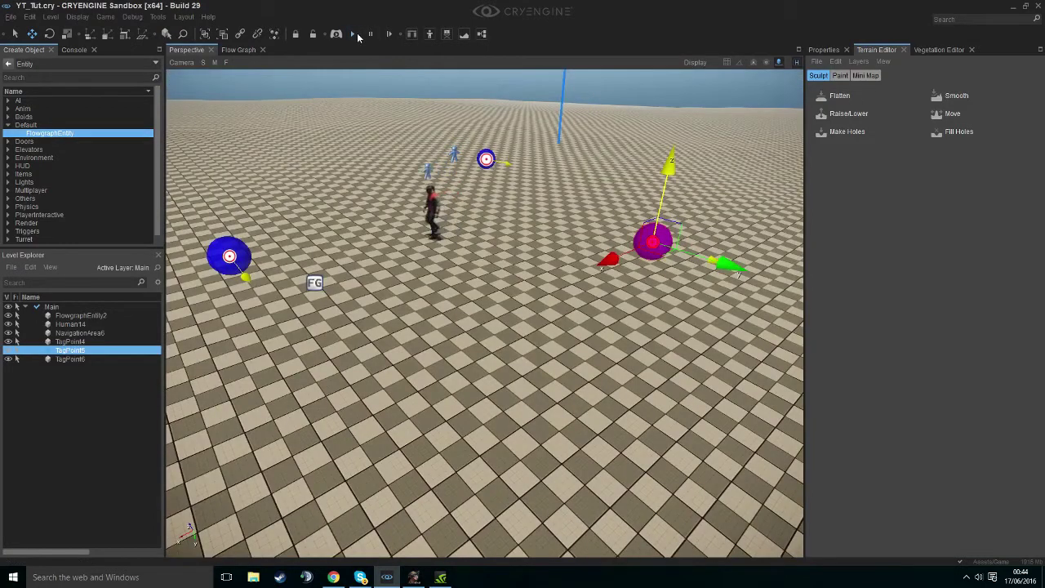
- Set Speed to Run on all three AISequence:Move nodes
left_click(238, 50)
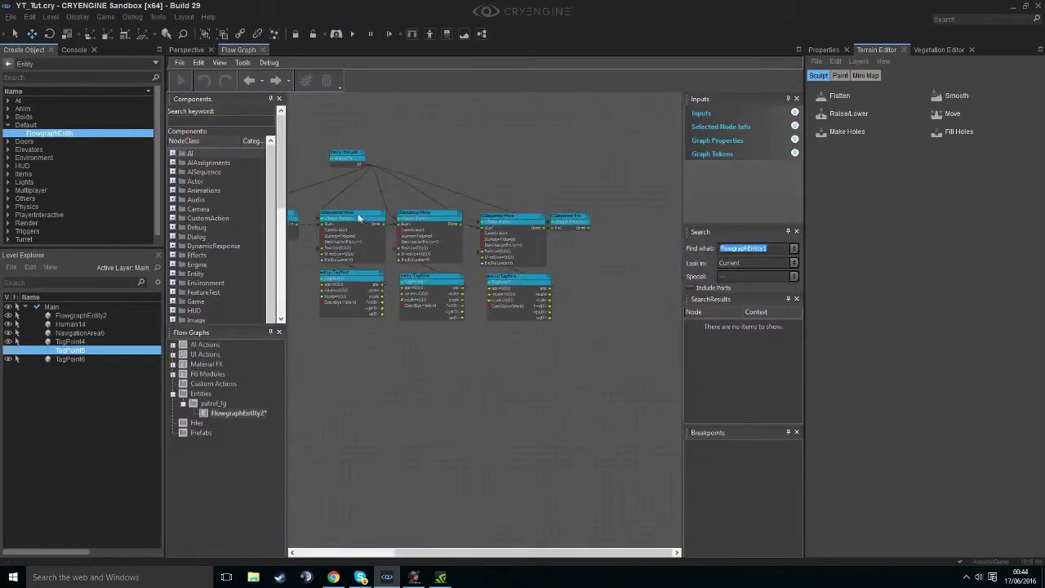
left_click(765, 131)
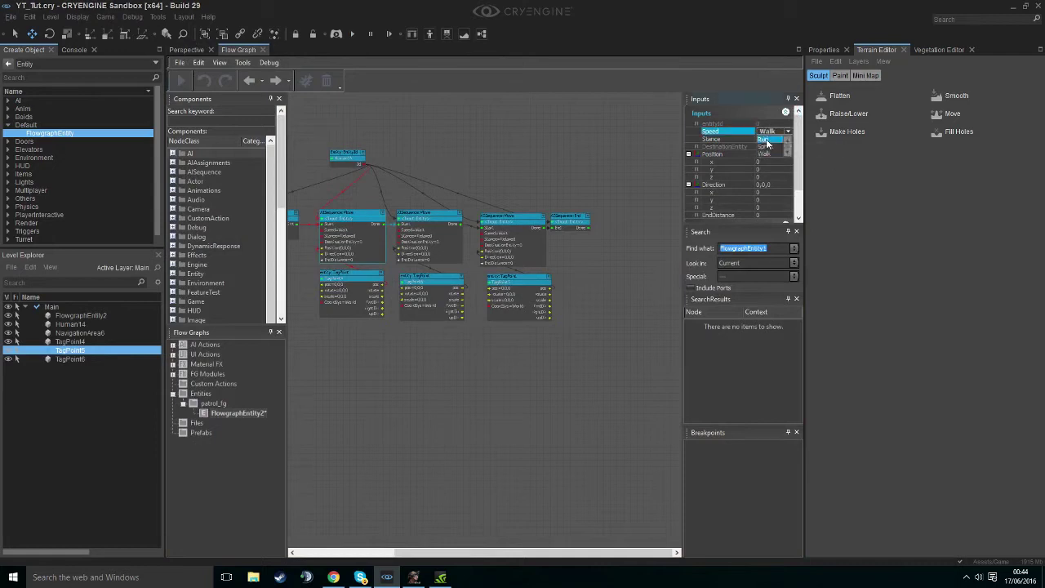
left_click(767, 140)
left_click(425, 216)
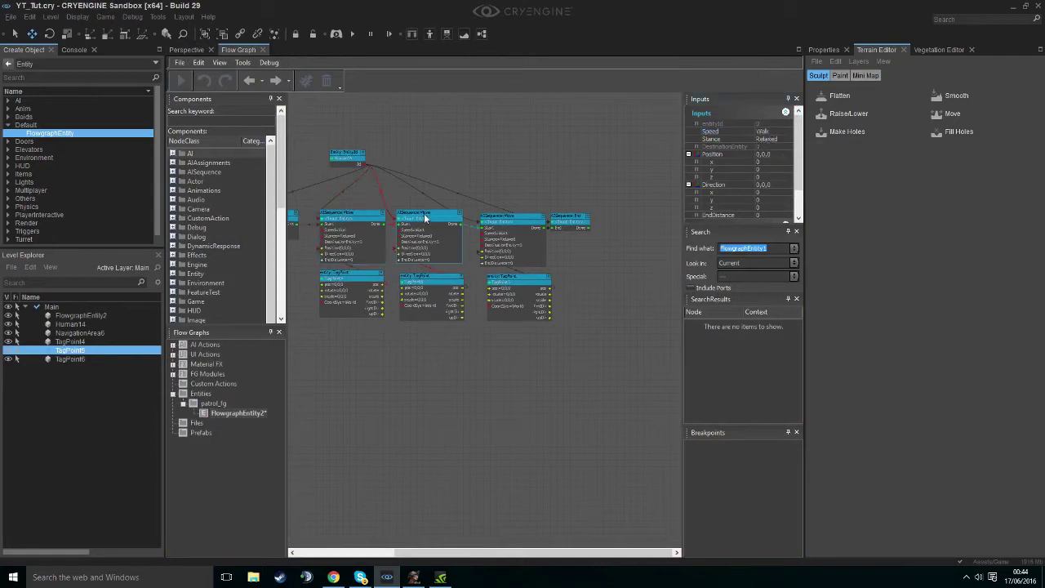
left_click(764, 132)
left_click(766, 141)
left_click(513, 217)
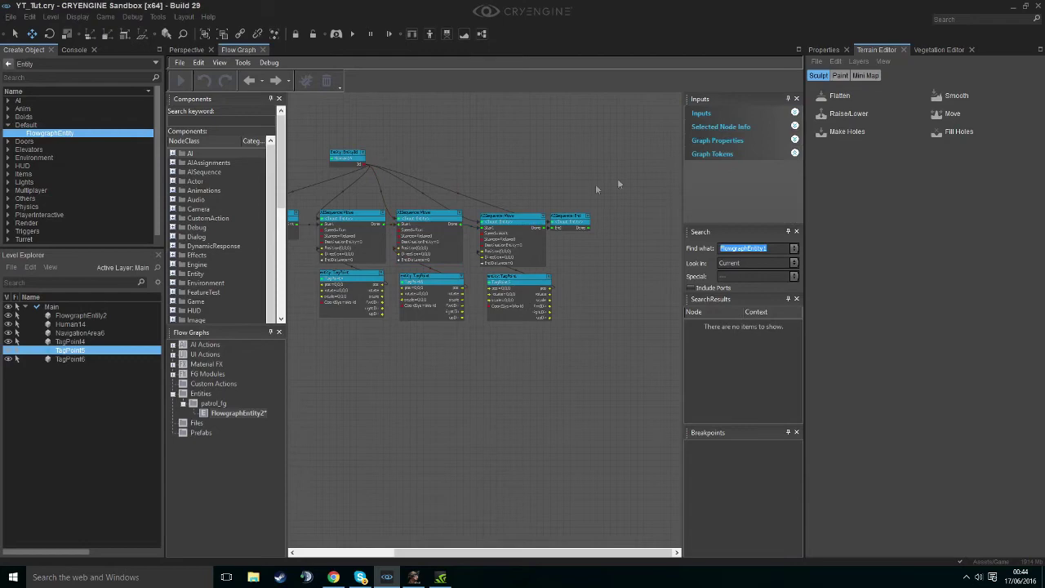
left_click(763, 131)
left_click(765, 140)
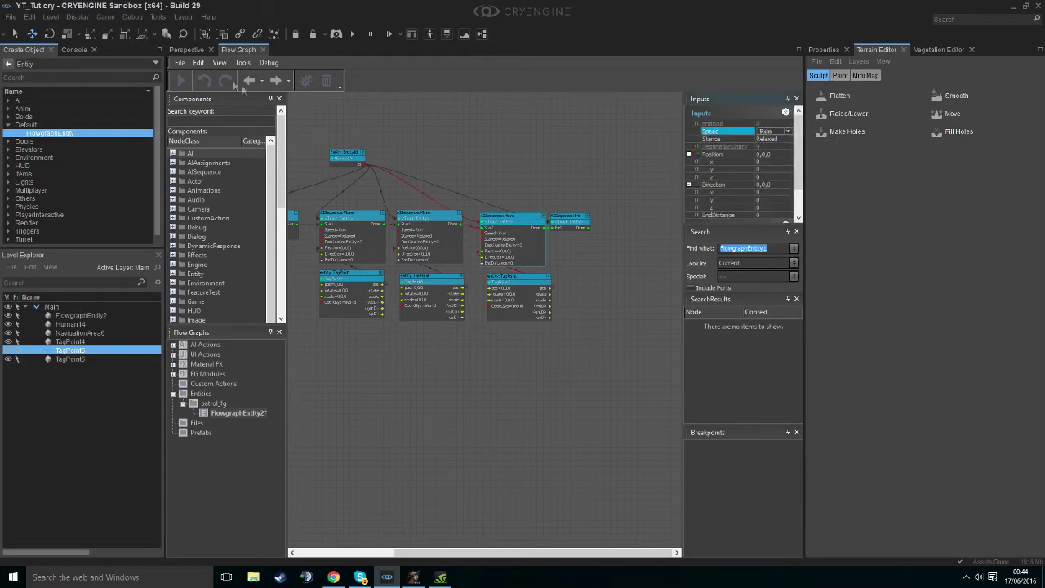
- Rerun the AI/Physics simulation in the perspective view and watch the Human's patrol from different angles
left_click(189, 51)
left_click(353, 33)
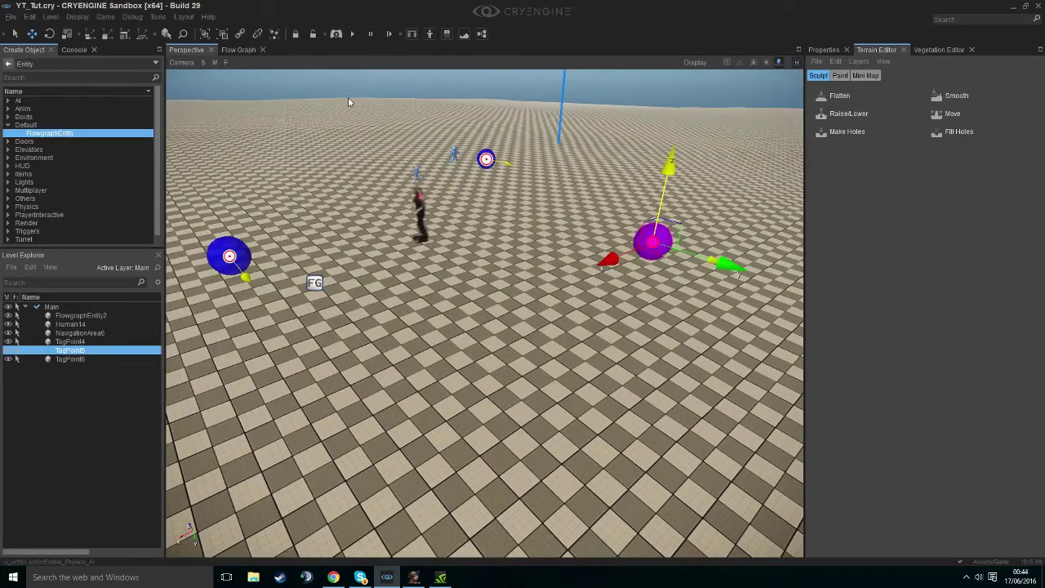
left_click(239, 50)
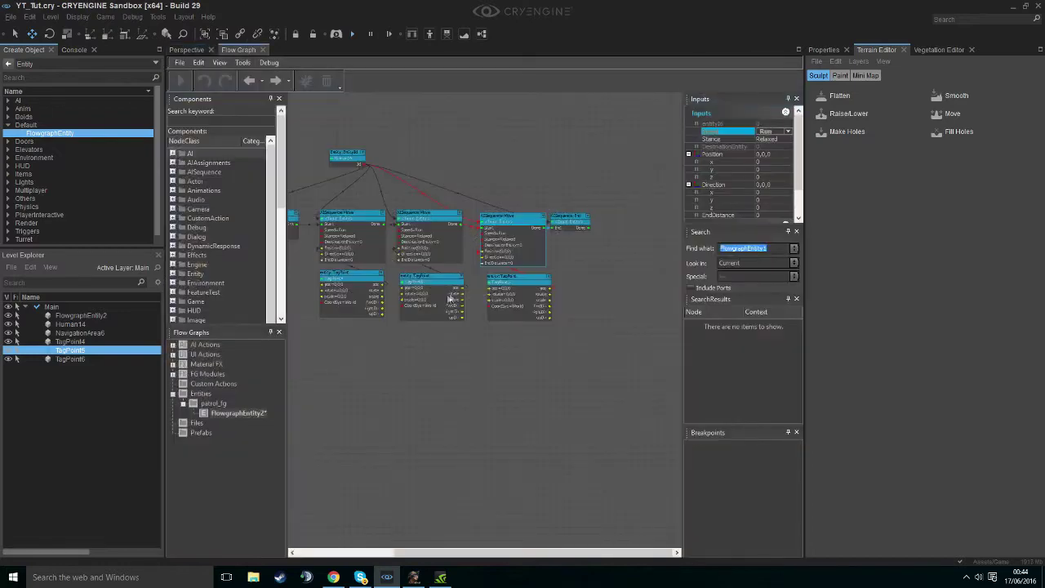
left_click(190, 51)
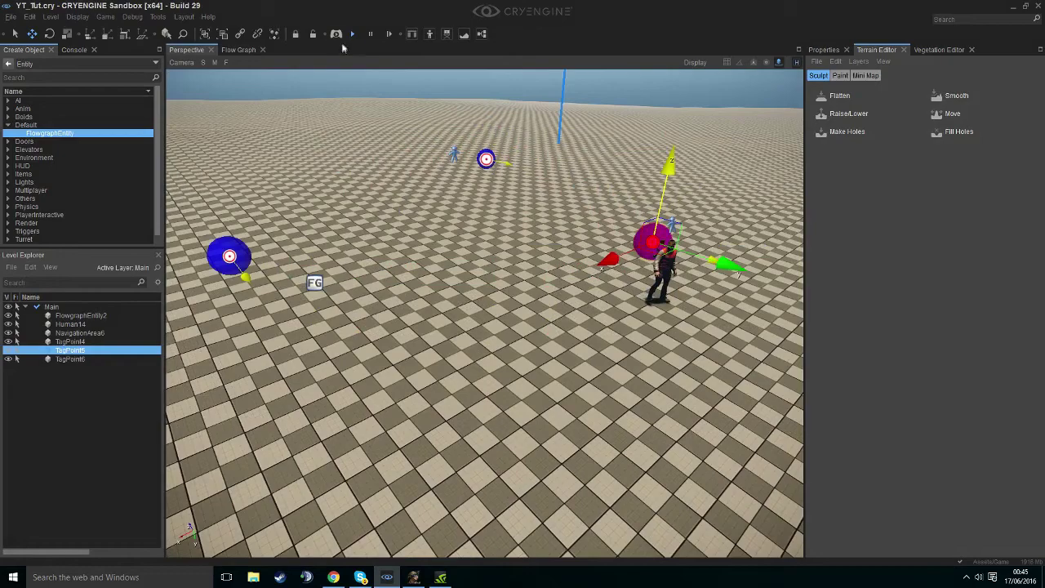
left_click(353, 34)
left_click(353, 34)
right_click_drag(359, 172, 299, 168)
key("w")
left_click(353, 37)
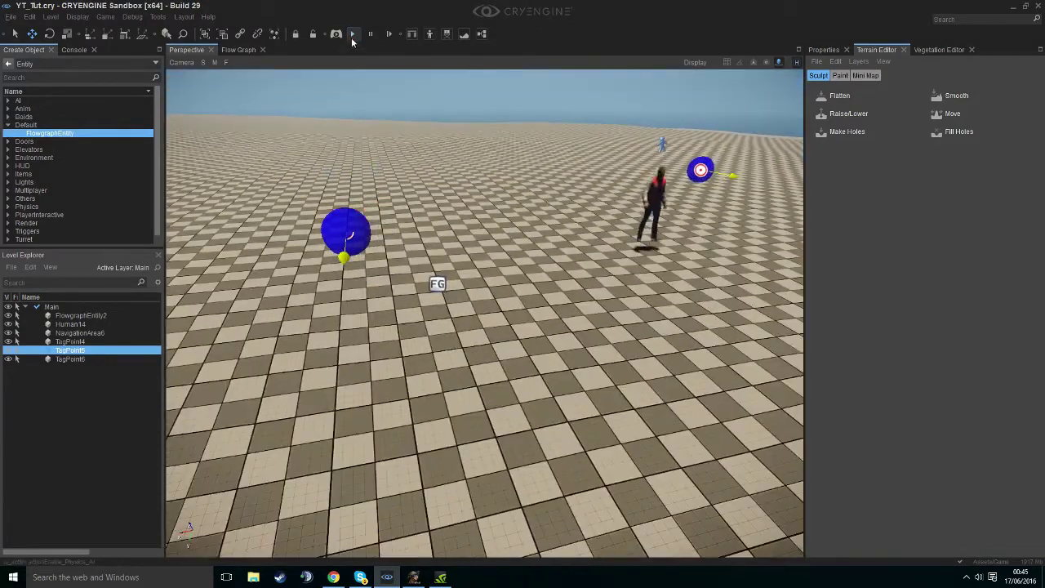
left_click(352, 35)
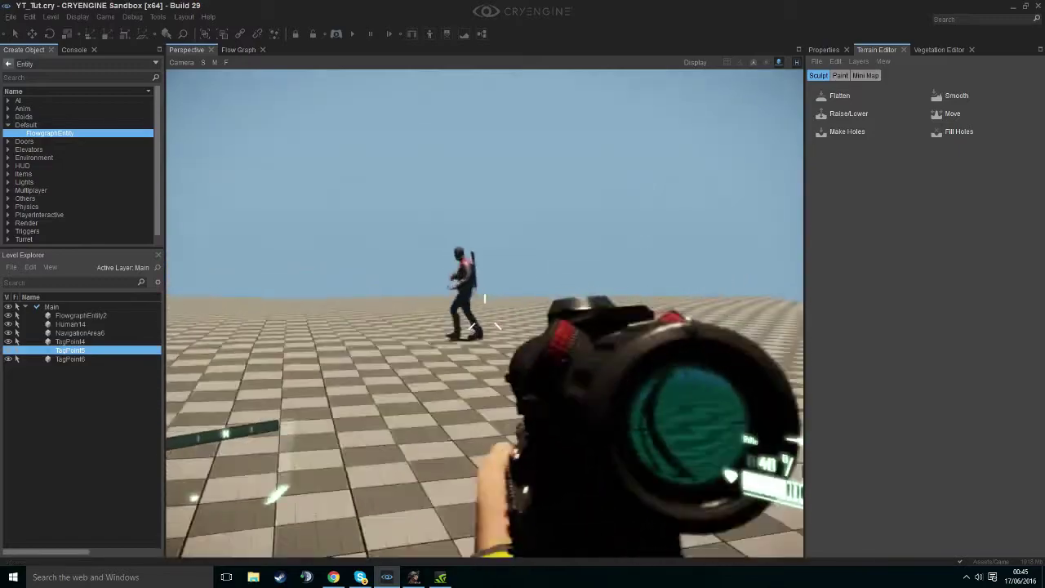
- Play-test the level in game mode by shooting the Human AI and return to the editor
right_click(485, 313)
right_click(485, 314)
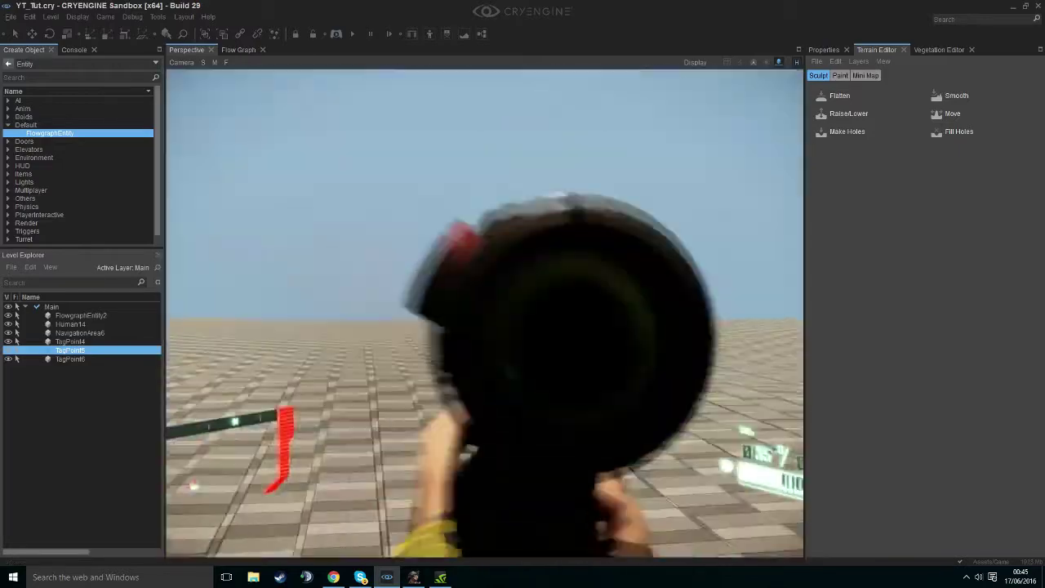
left_click(485, 314)
left_click(485, 313)
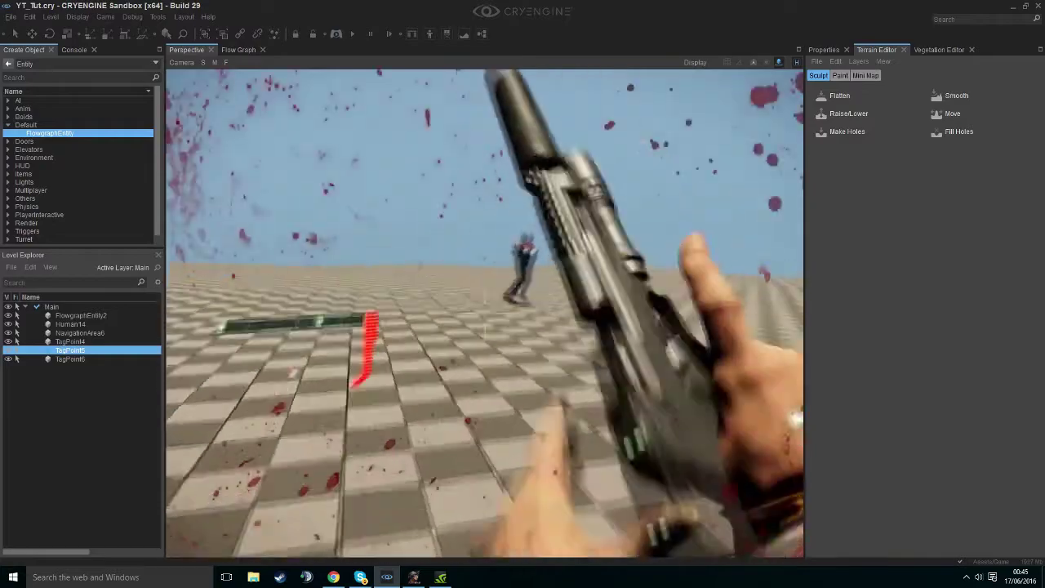
key("w")
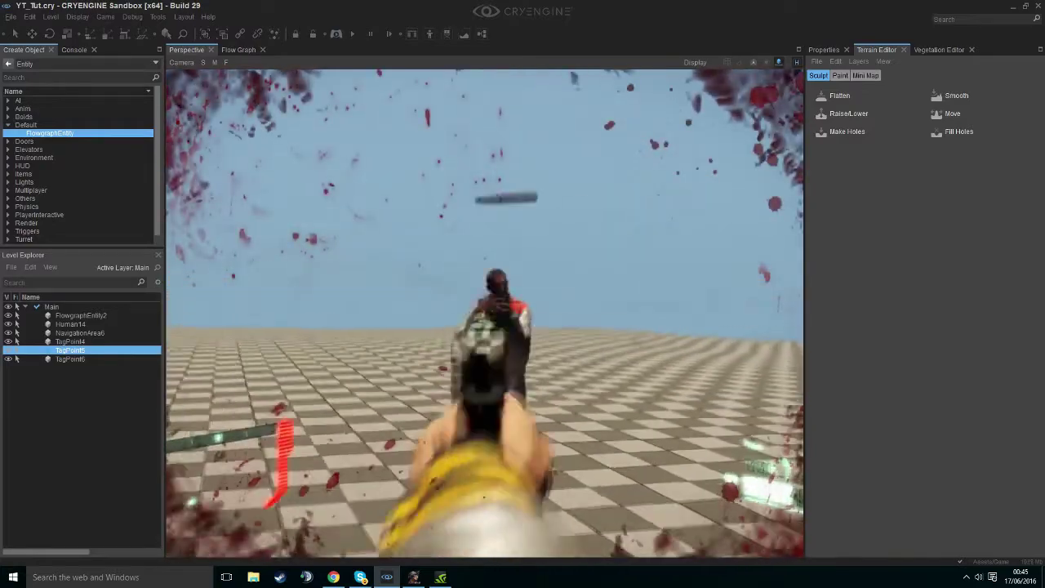
left_click(485, 314)
key("r")
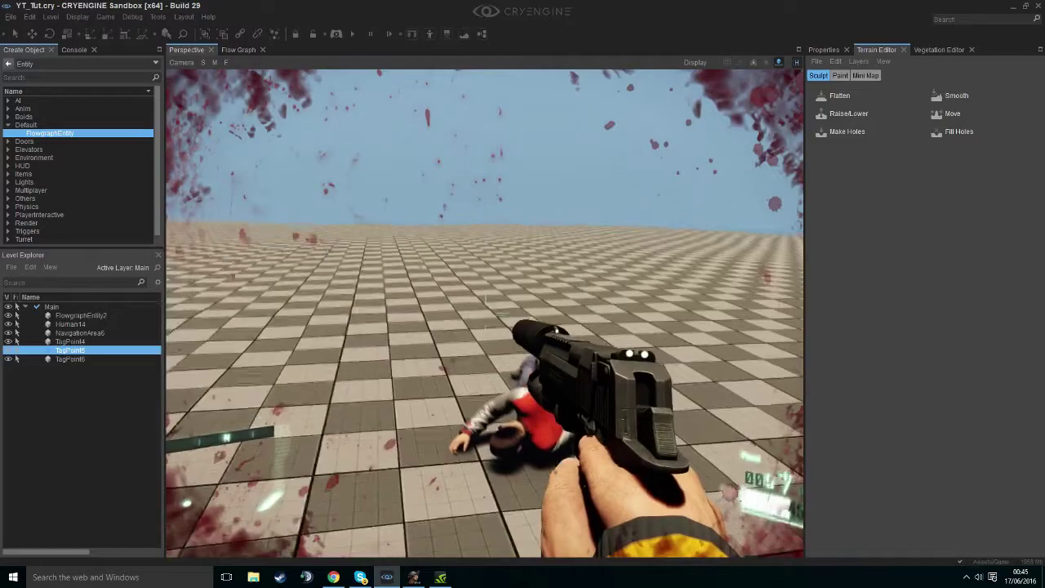
key("1")
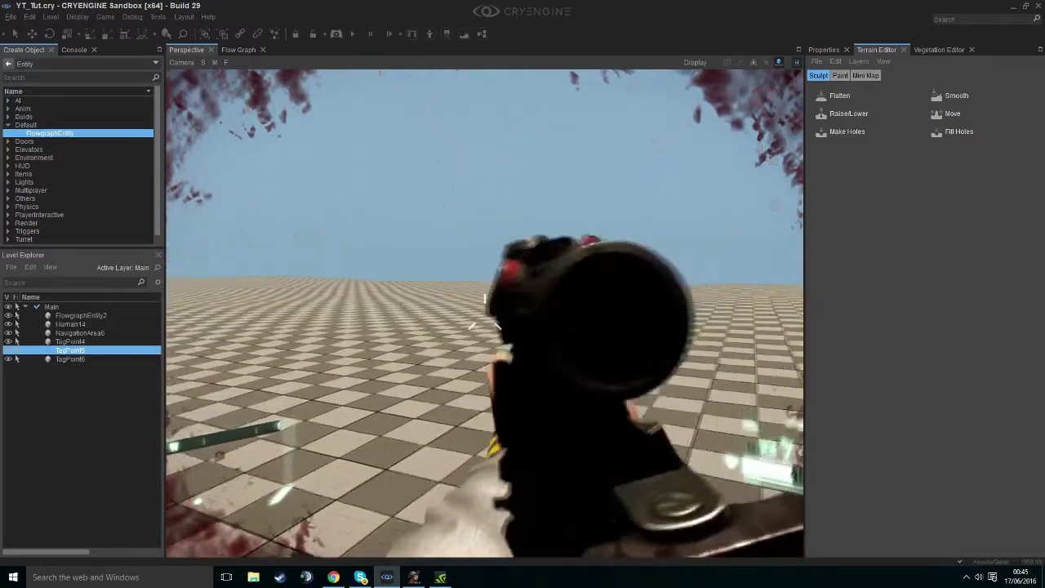
key("2")
key("Escape")
- Collapse the Default category of the entity types
right_click_drag(456, 257, 480, 231)
key("s")
key("a")
key("w")
key("d")
key("s")
left_click(8, 125)
- Bring all three tag points into view and select the flowgraph entity in the Main layer
mouse_move(392, 241)
right_mouse_down()
mouse_move(391, 271)
mouse_move(402, 241)
right_mouse_up()
key("s")
key("w")
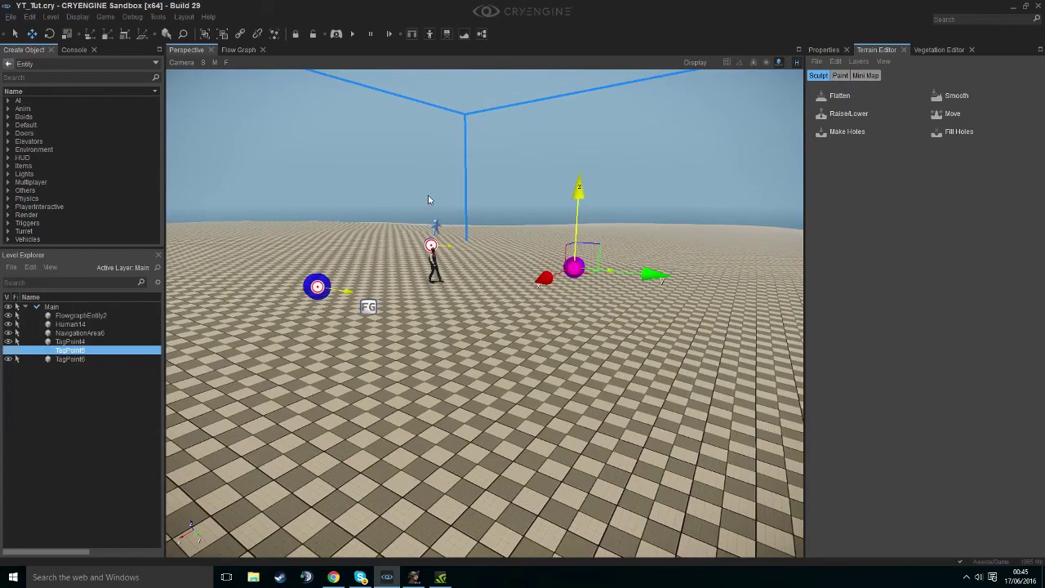
key("w")
right_click_drag(317, 286, 285, 329)
key("s")
left_click(50, 316)
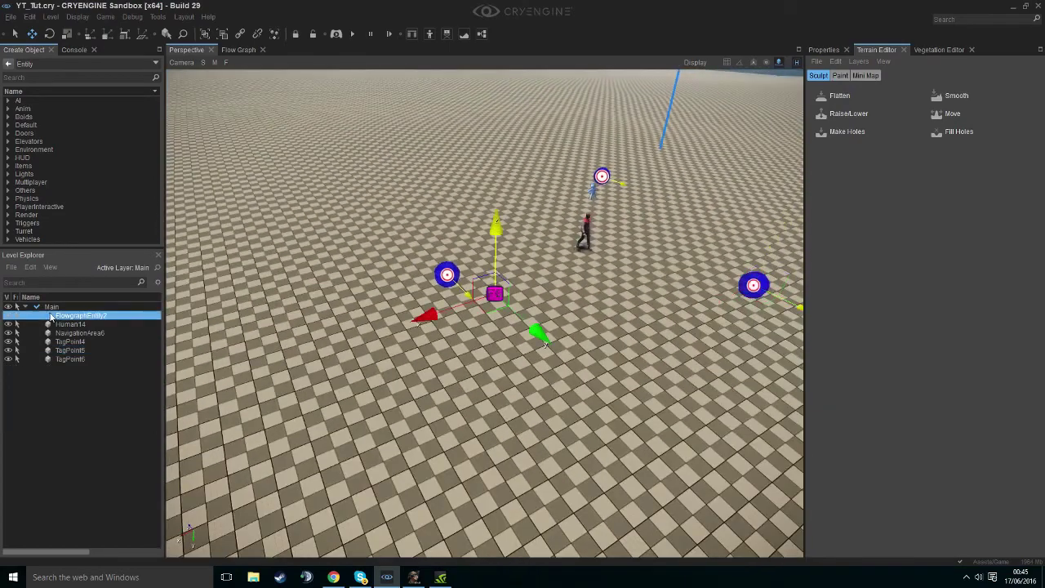